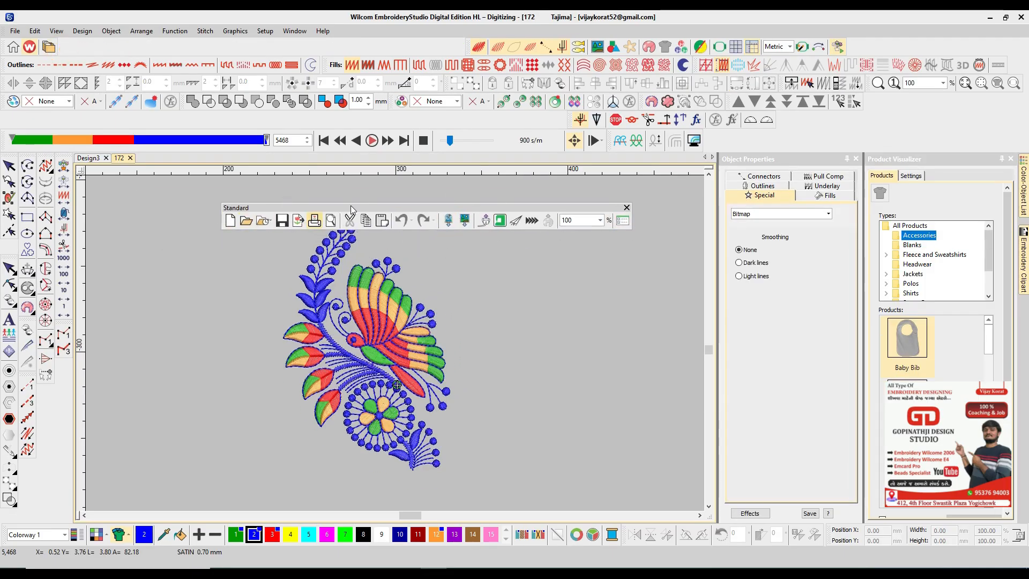
Step: Dock the Standard toolbar beneath the menu bar and float the View toolbar over the canvas above the embroidery
drag(231, 209, 95, 53)
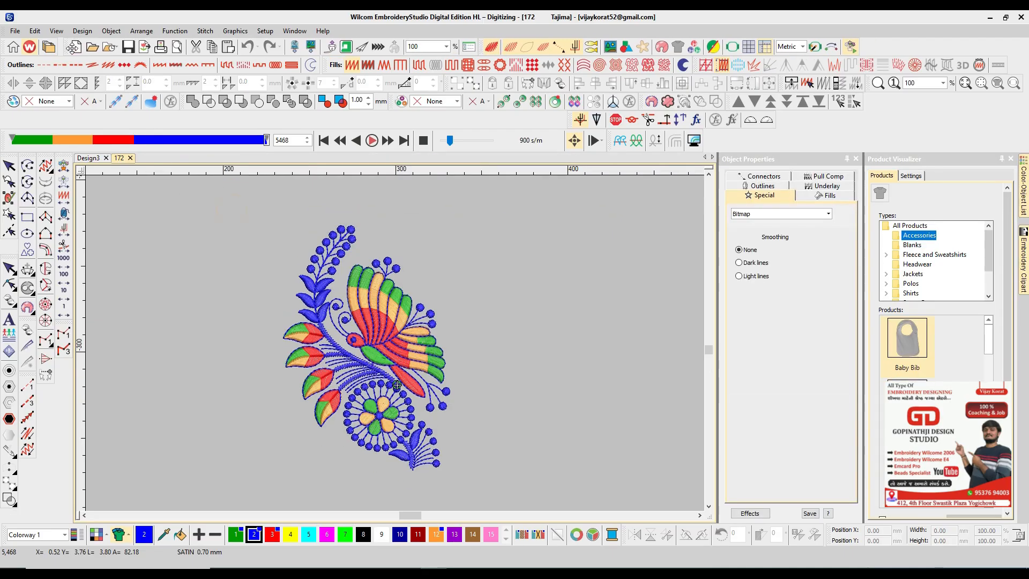
drag(475, 47, 384, 229)
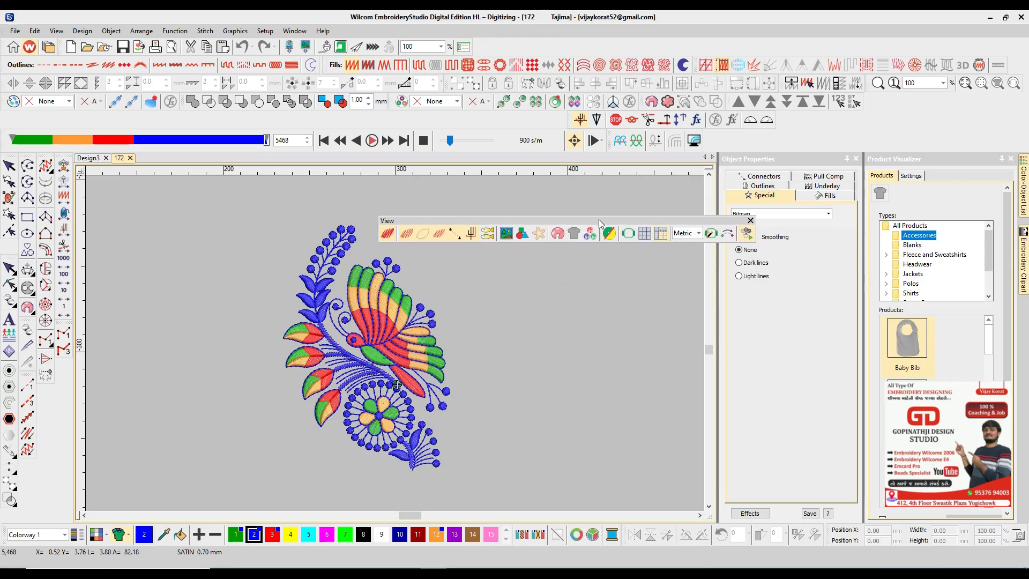
drag(599, 223, 513, 203)
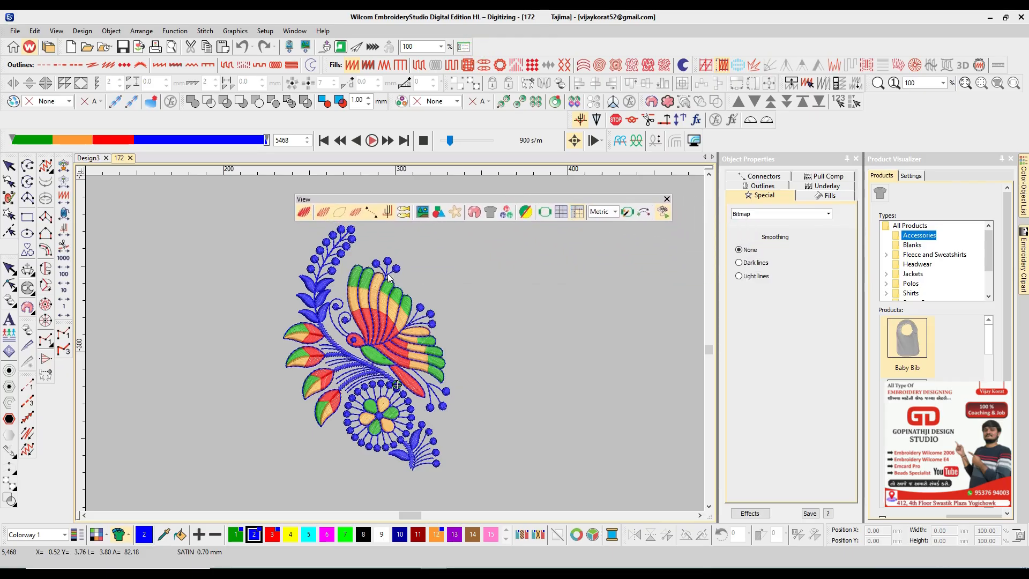
Step: Switch TrueView off and back on to compare the flat and realistic display of the butterfly design
scroll(378, 292, up, 2)
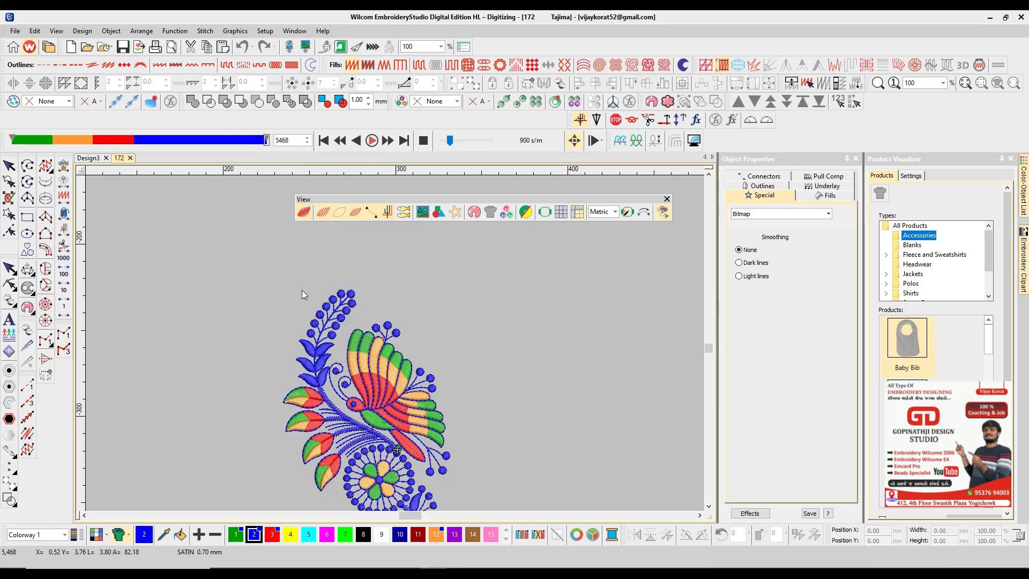
key(t)
scroll(304, 294, down, 2)
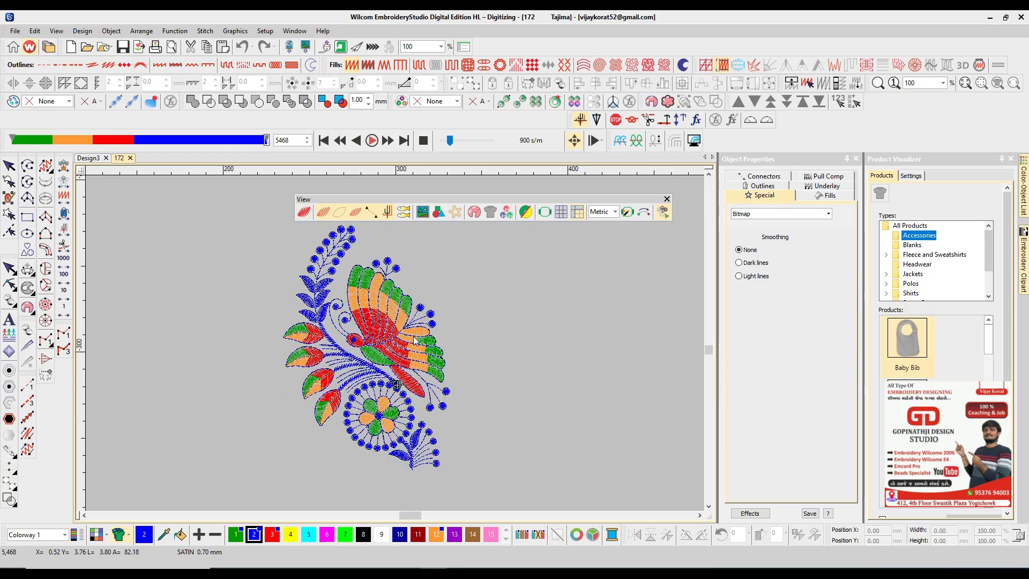
key(t)
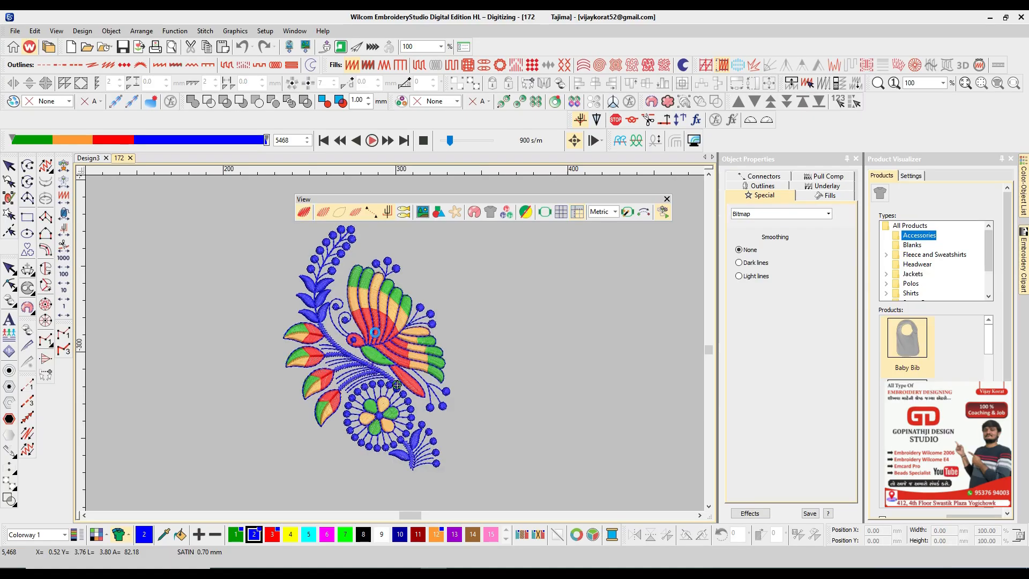
scroll(377, 333, up, 2)
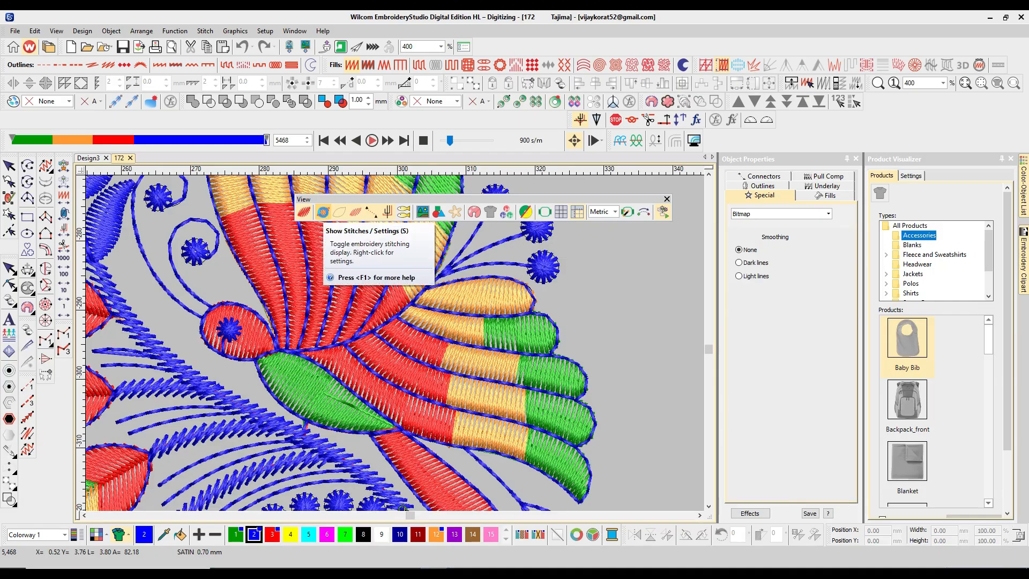
Step: Hide the embroidery stitches to view only the design's outlines, and show them again
scroll(324, 213, down, 3)
scroll(323, 212, up, 1)
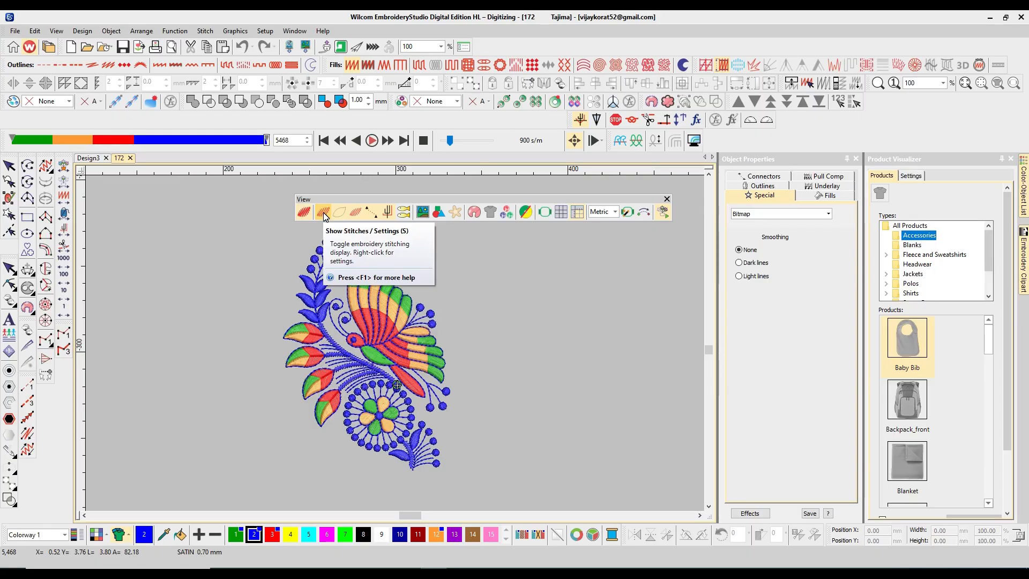
click(323, 214)
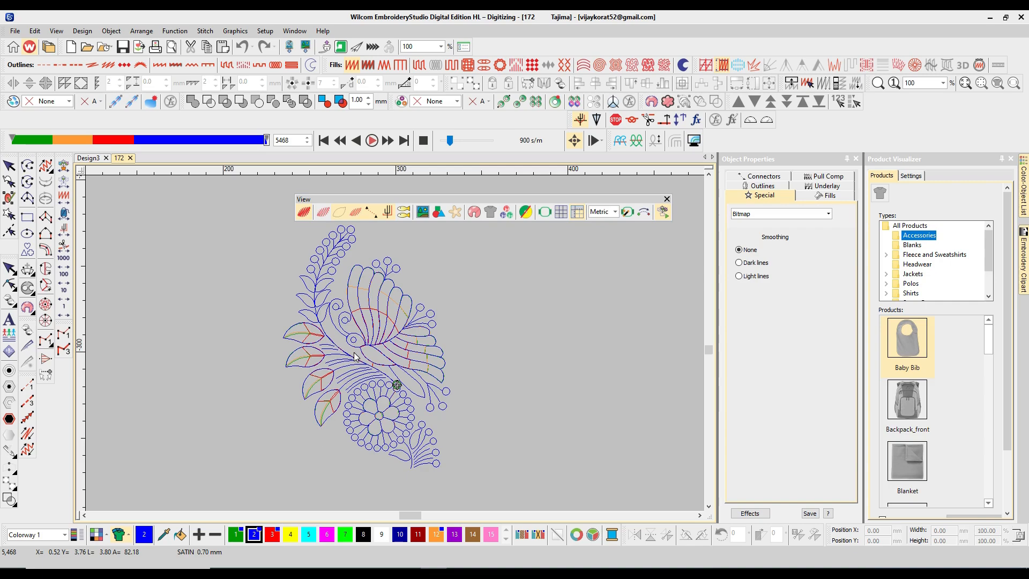
key(t)
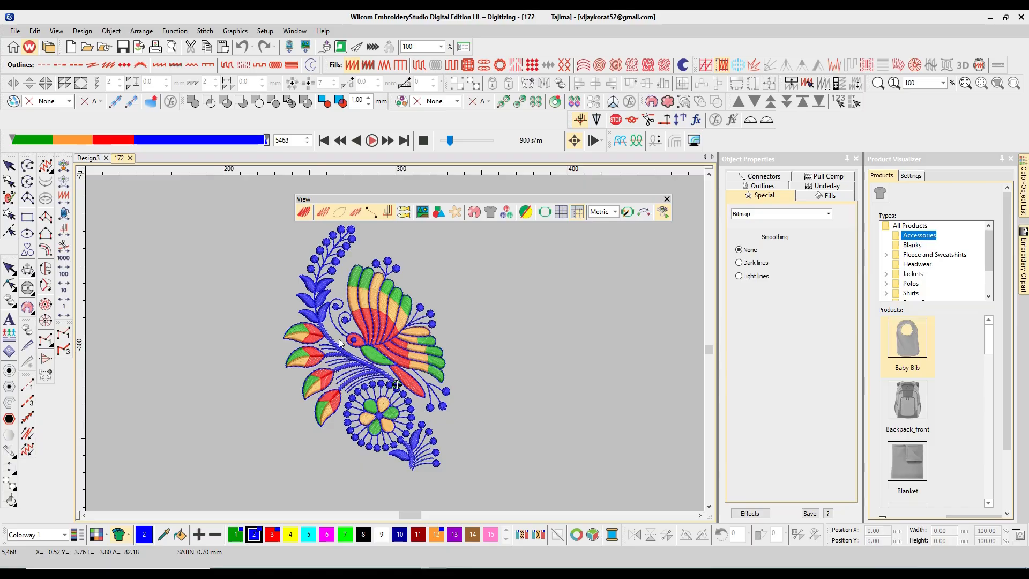
Step: Turn off TrueView and examine the individual stitch lines and needle points on the butterfly's wing
key(t)
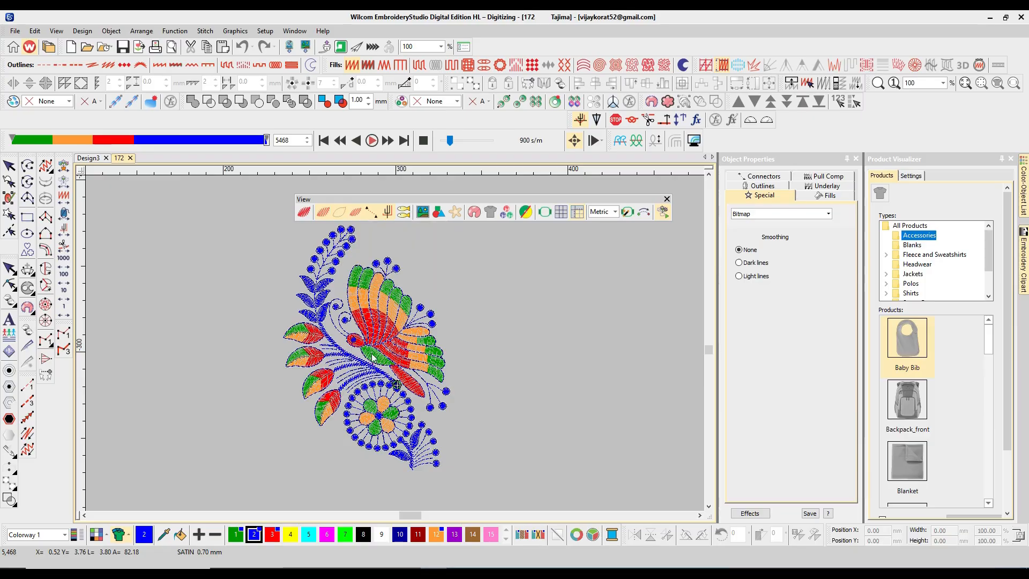
key(z)
key(z)
key(z)
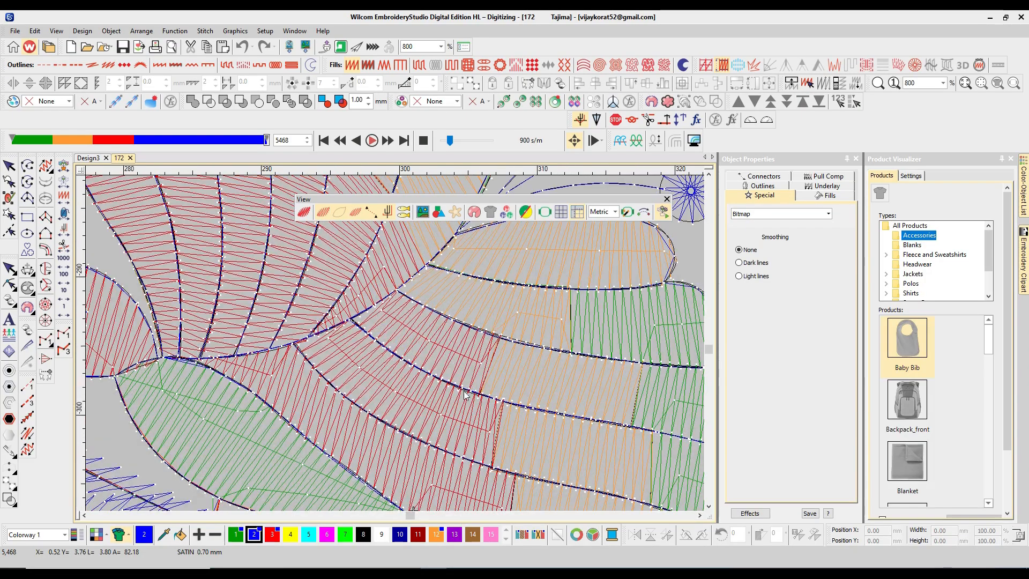
scroll(464, 390, down, 1)
key(shift+z)
key(shift+z)
Step: Inspect the object outlines along the leaf stem stitching up close and hide the outline display
key(b)
drag(191, 302, 377, 429)
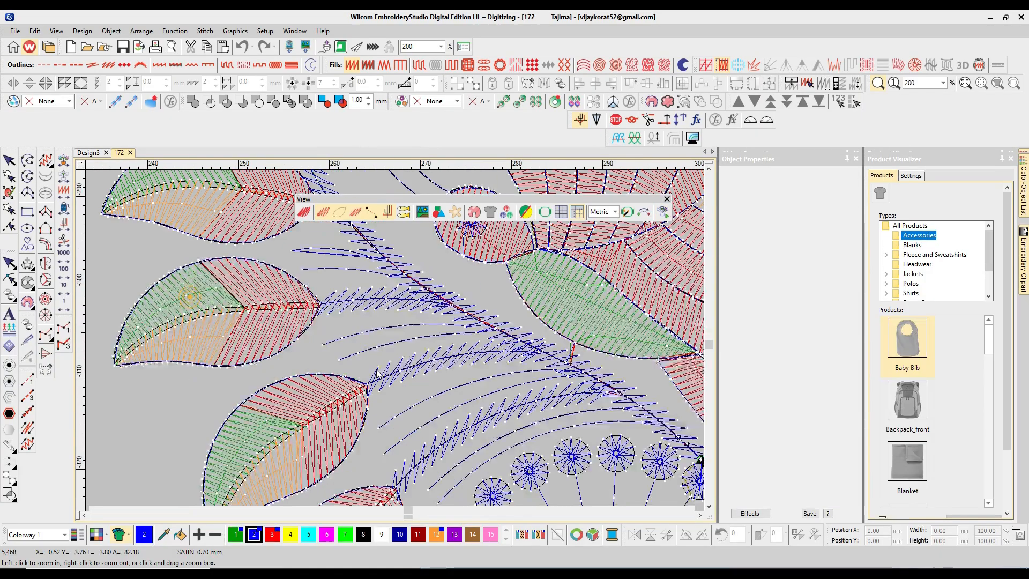
key(z)
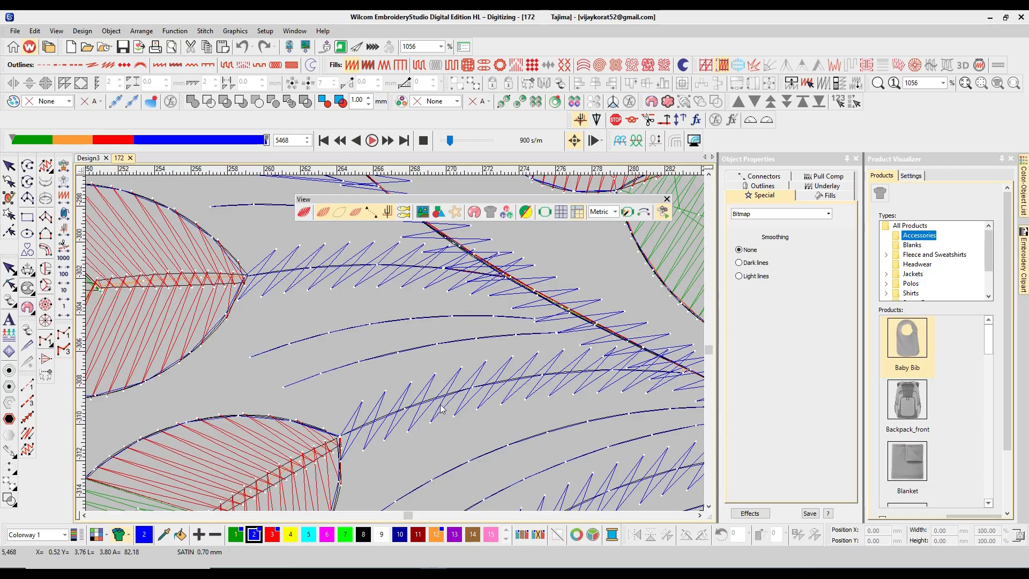
scroll(434, 409, down, 1)
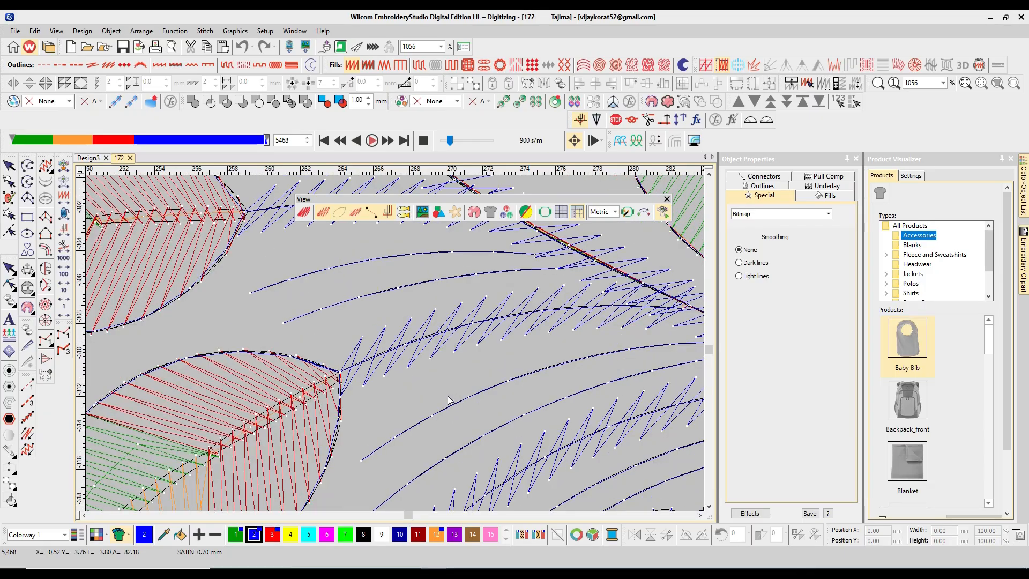
key(z)
key(z)
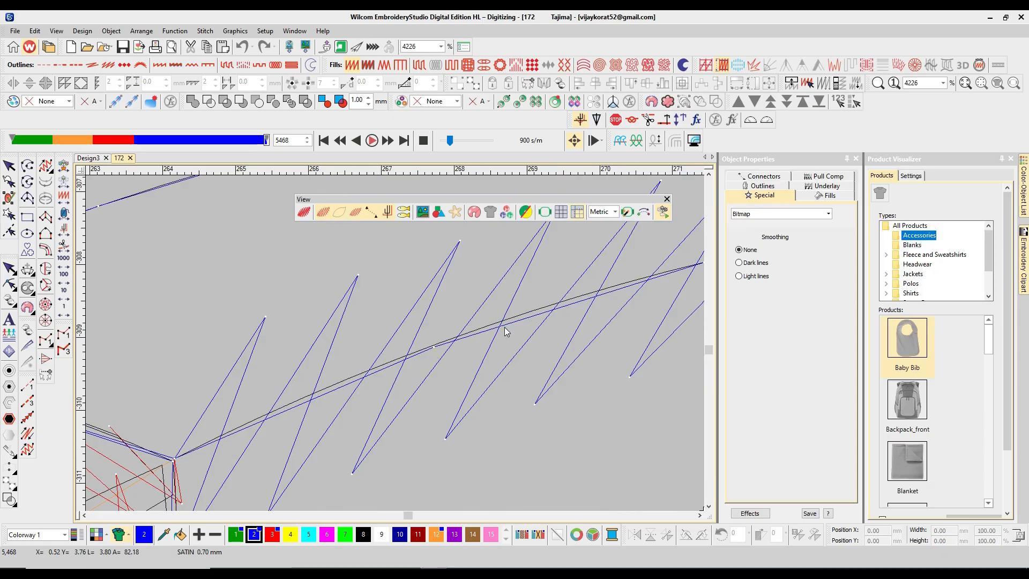
key(shift+z)
key(shift+z)
key(shift+z)
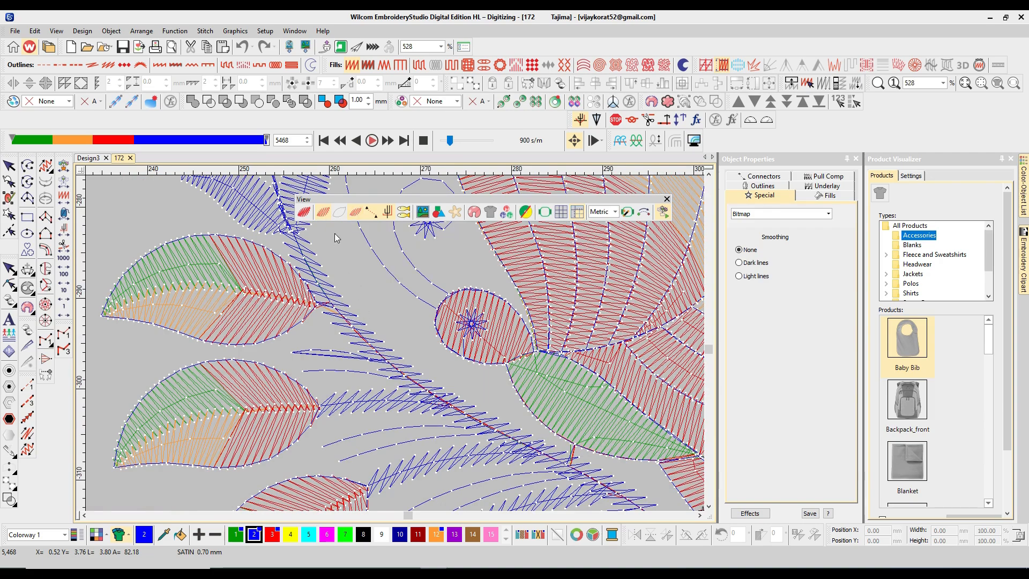
Step: Compare the design with and without needle points, and leave the needle points hidden
click(358, 209)
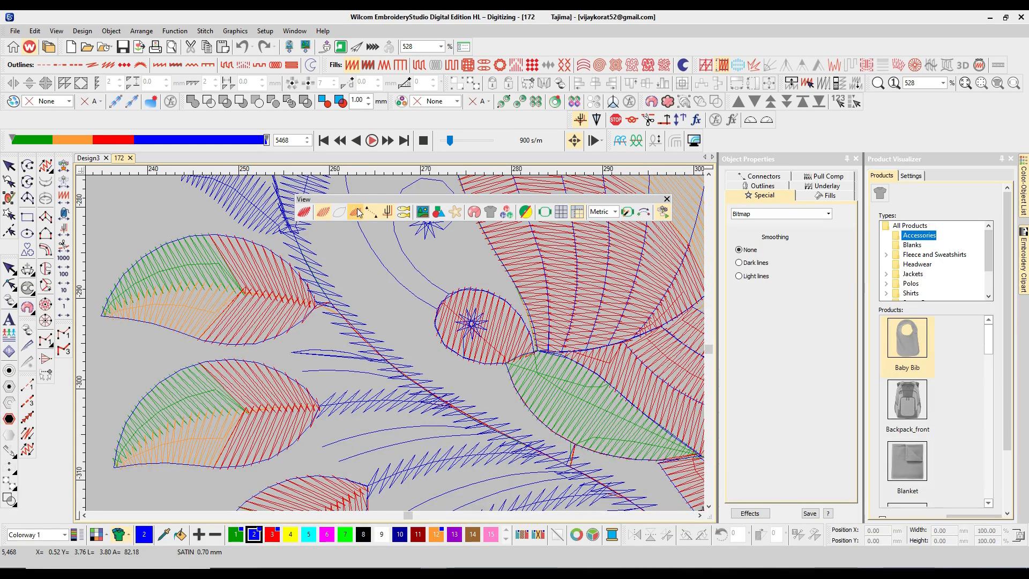
click(357, 208)
scroll(402, 330, up, 3)
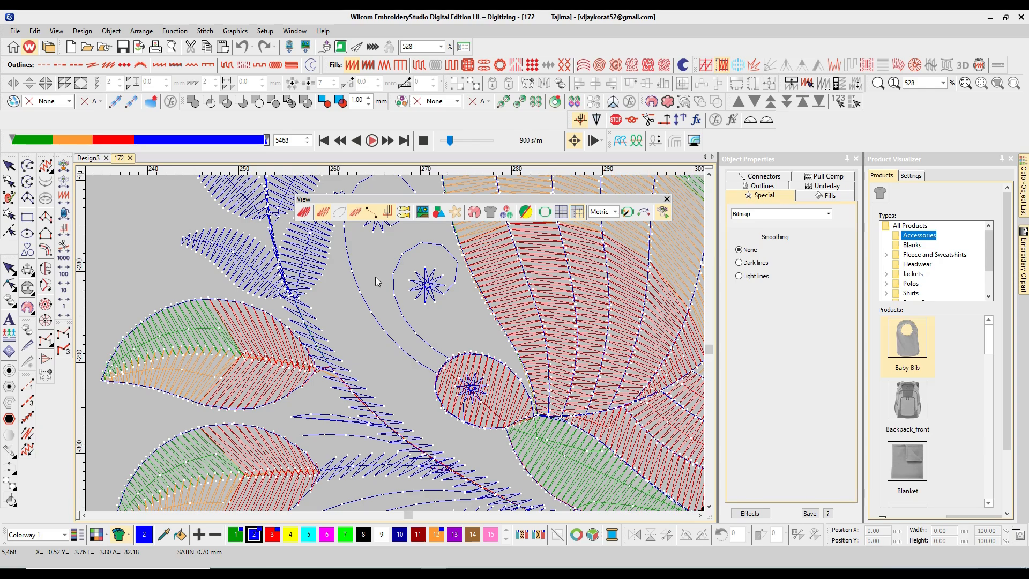
click(354, 213)
scroll(366, 312, up, 2)
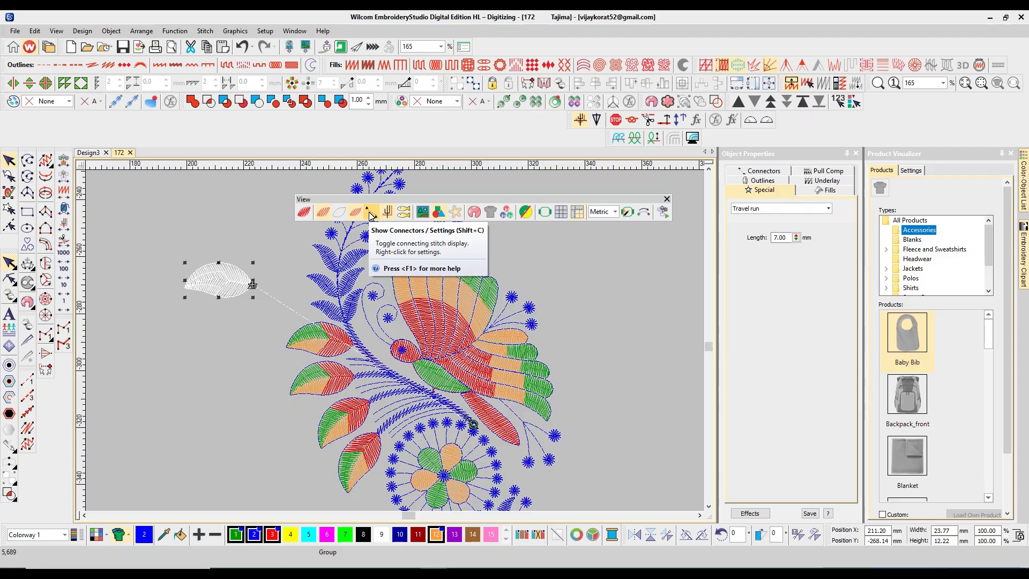
Step: Check the connector display between the separate leaf group and the main butterfly design
click(370, 215)
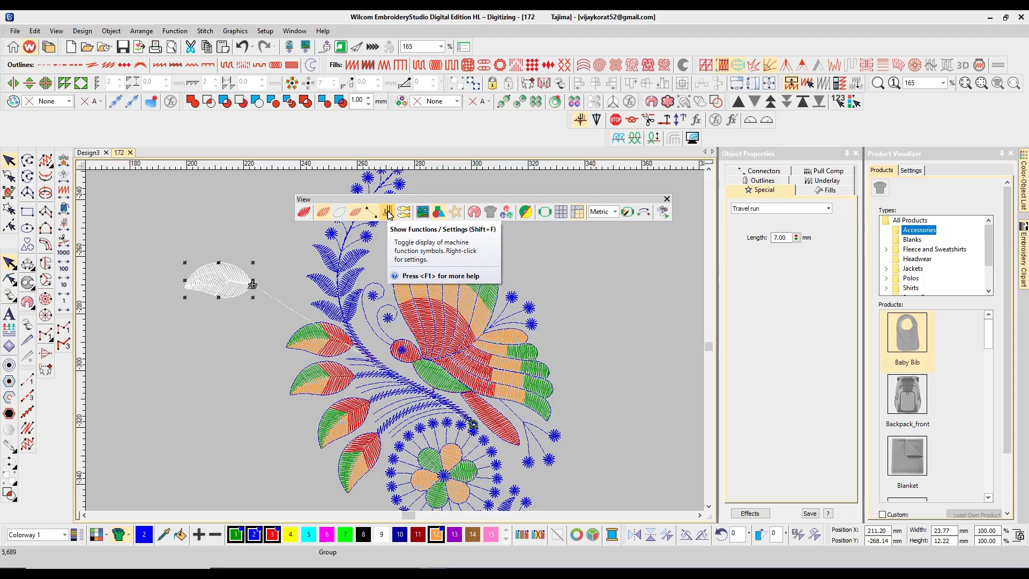
scroll(389, 219, down, 3)
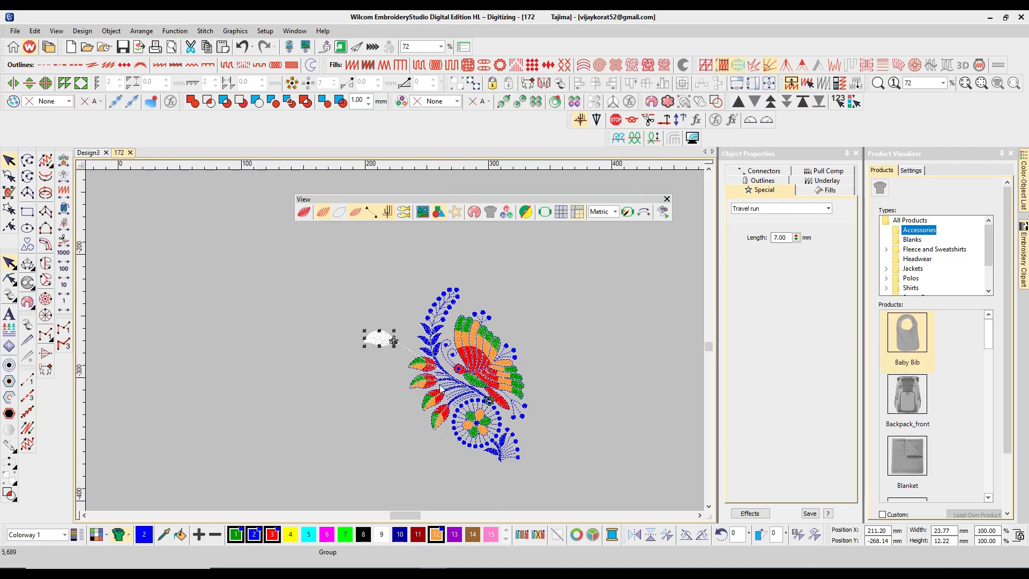
key(z)
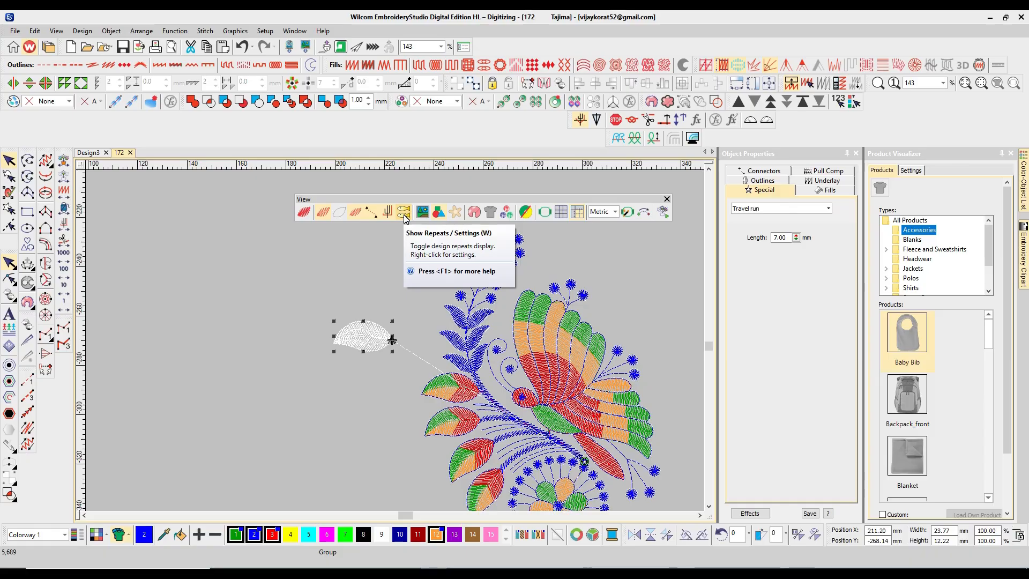
Step: Show design repeats with 3 horizontal repeats at a distance of 100 mm
right_click(404, 217)
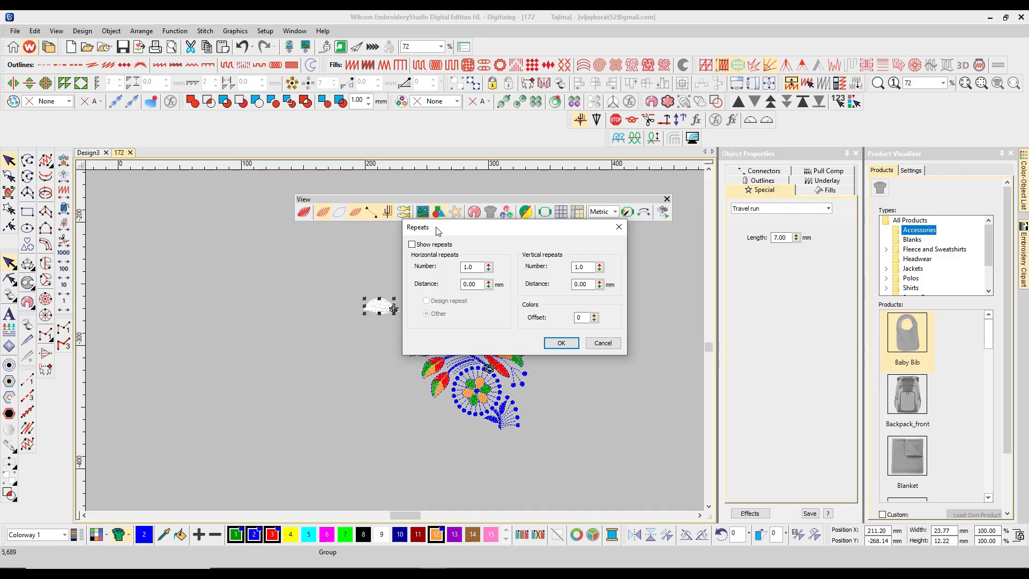
drag(437, 227, 431, 249)
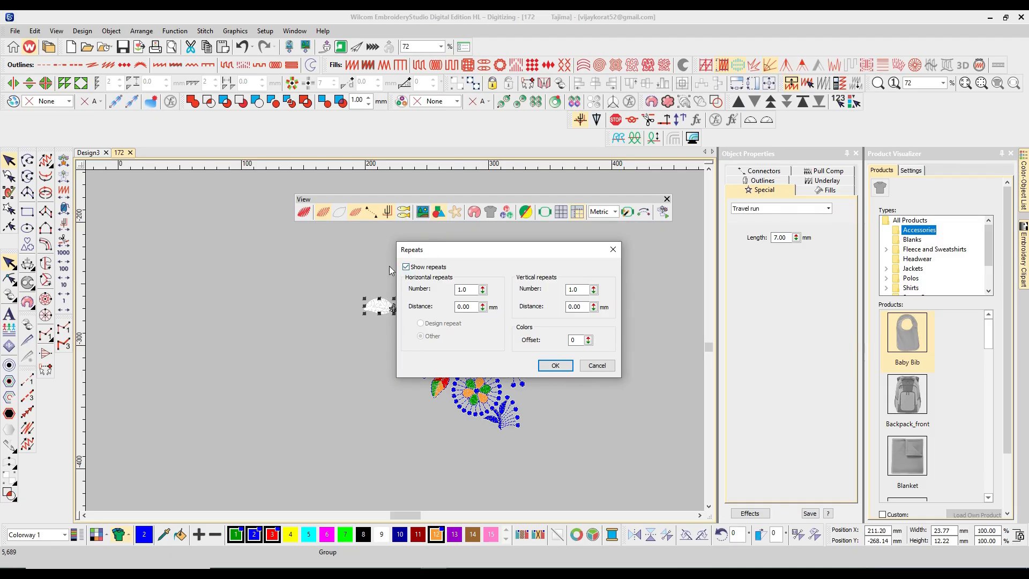
double_click(462, 290)
double_click(471, 307)
drag(474, 252, 485, 280)
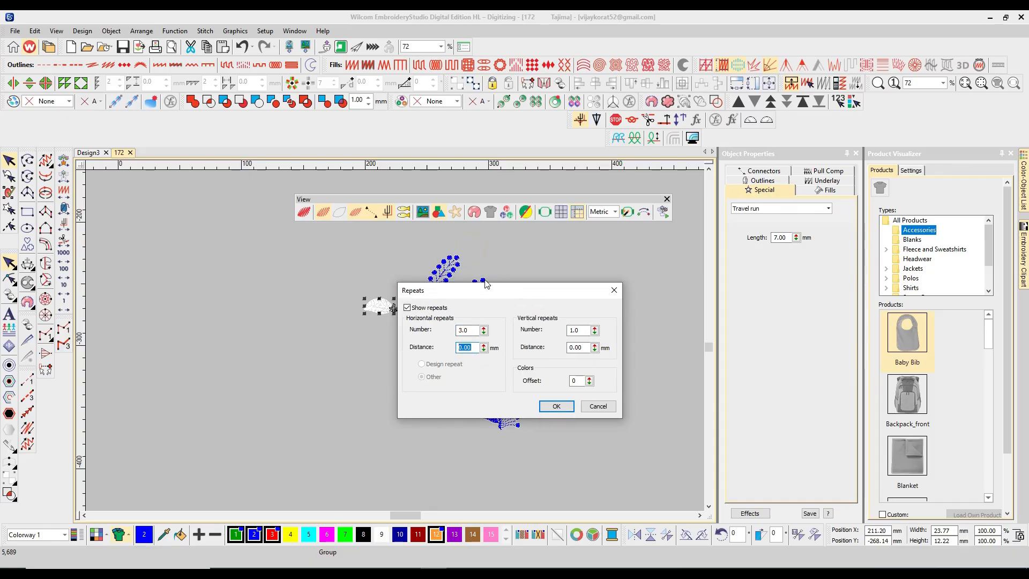
text(100)
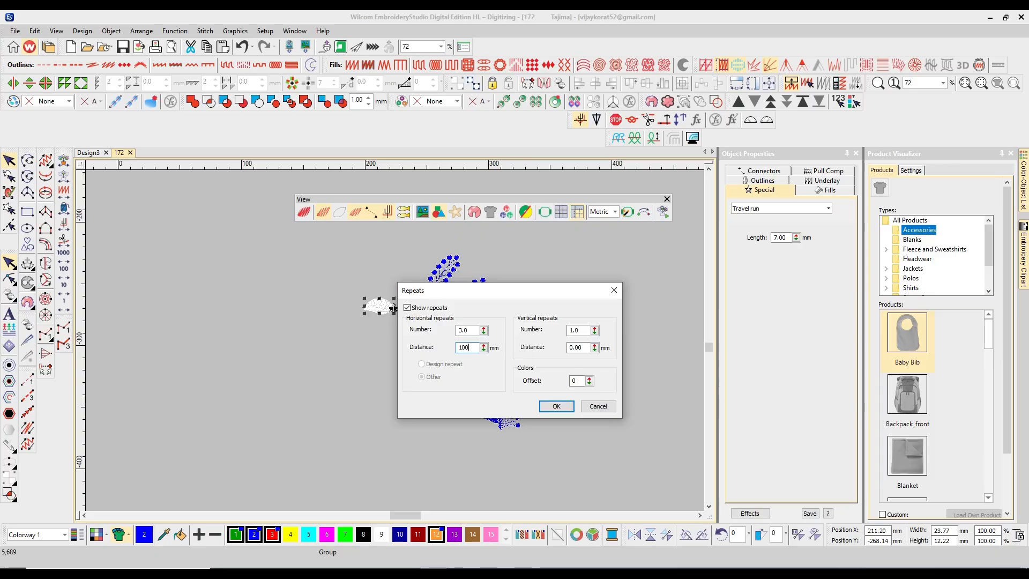
key(Return)
key(z)
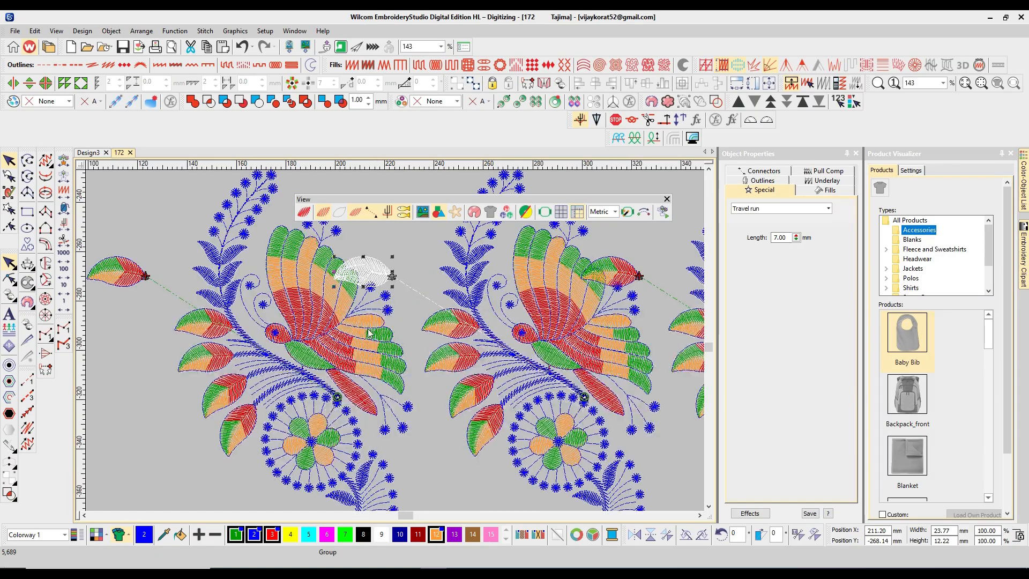
key(shift+z)
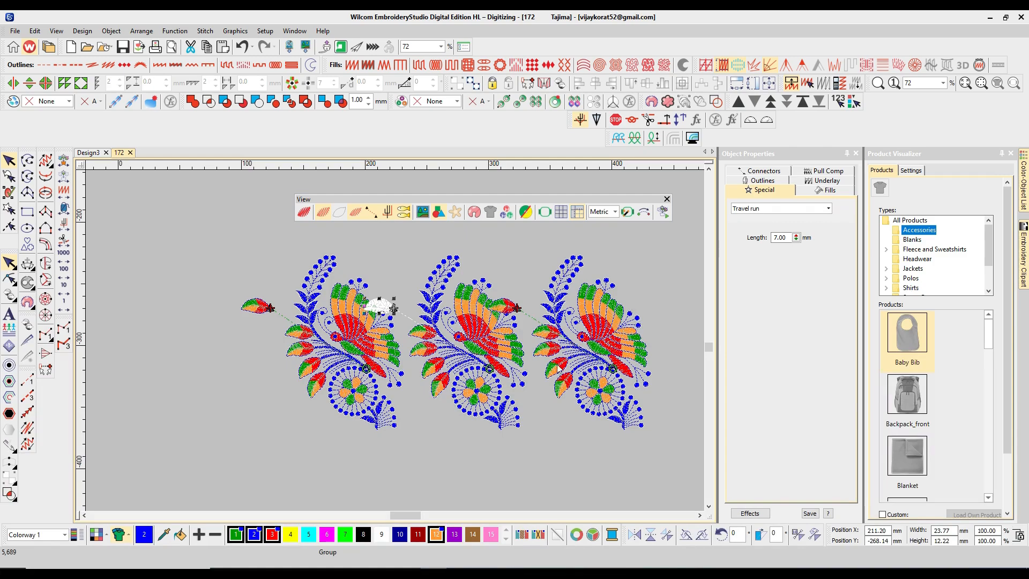
Step: Set the number of horizontal design repeats to 5 and view the whole row
key(ctrl+r)
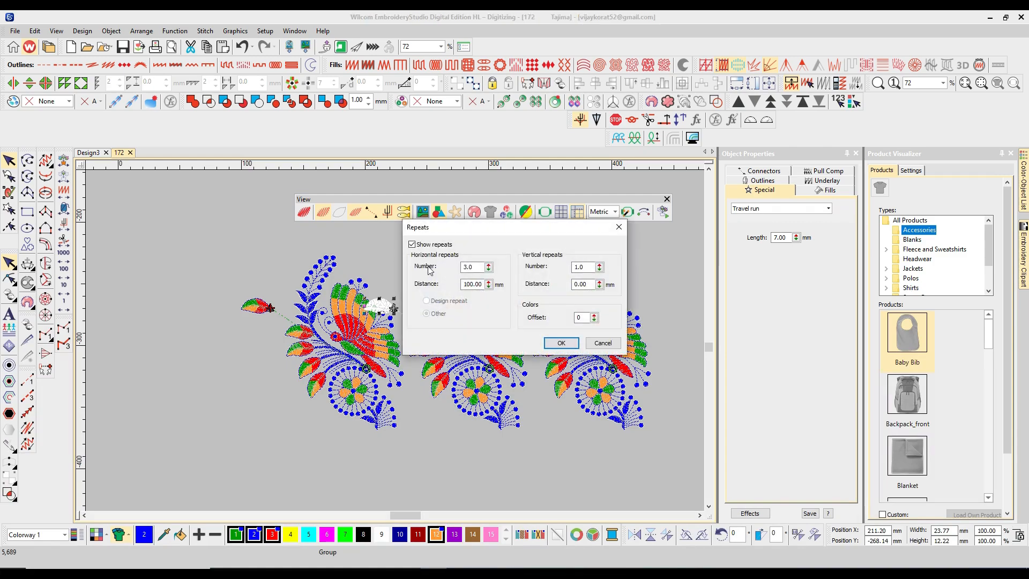
double_click(470, 268)
text(5.0)
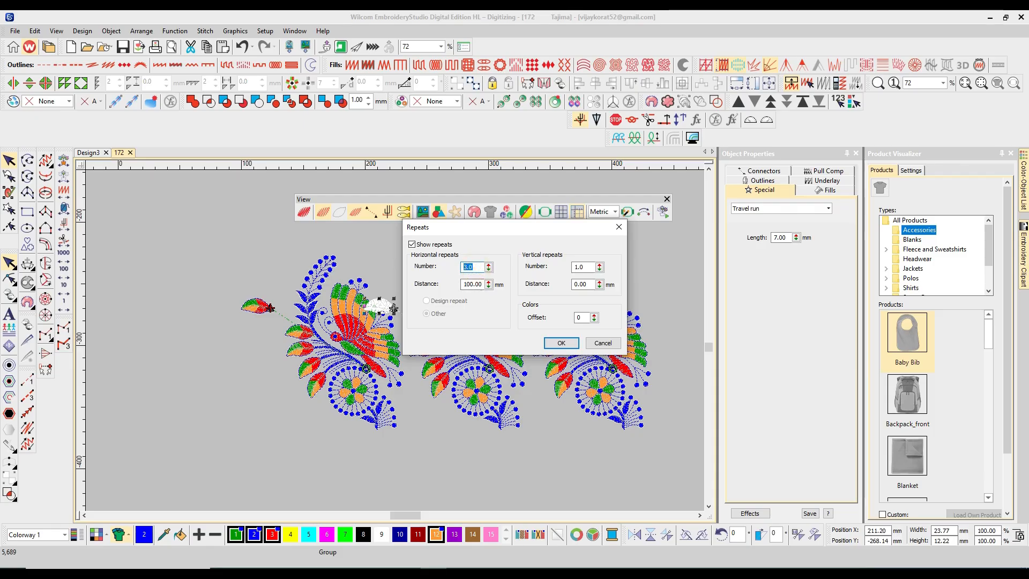
key(Return)
key(shift+z)
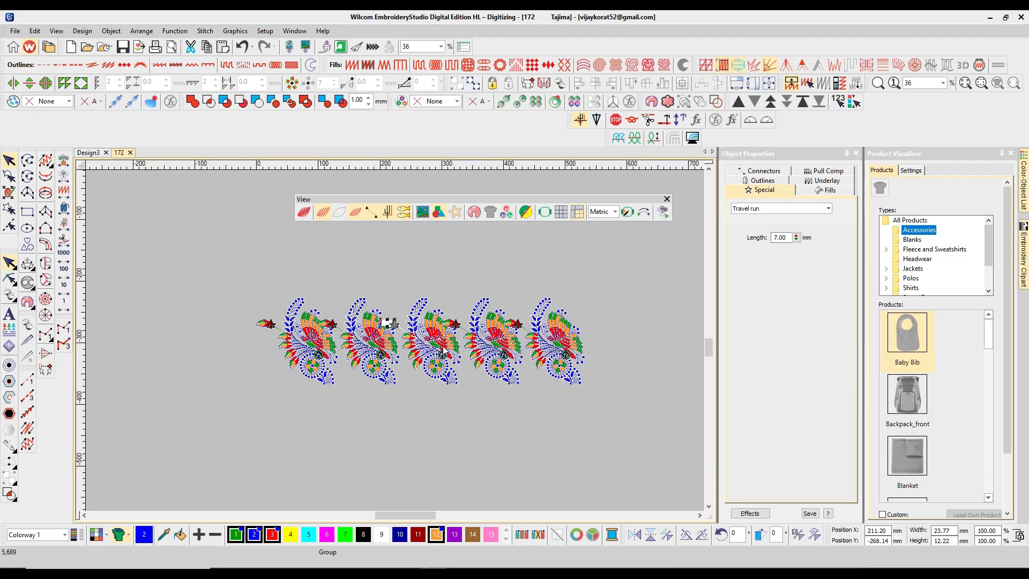
Step: Set the vertical design repeats to 5, spaced about 100 mm apart, to display a full grid
key(ctrl+r)
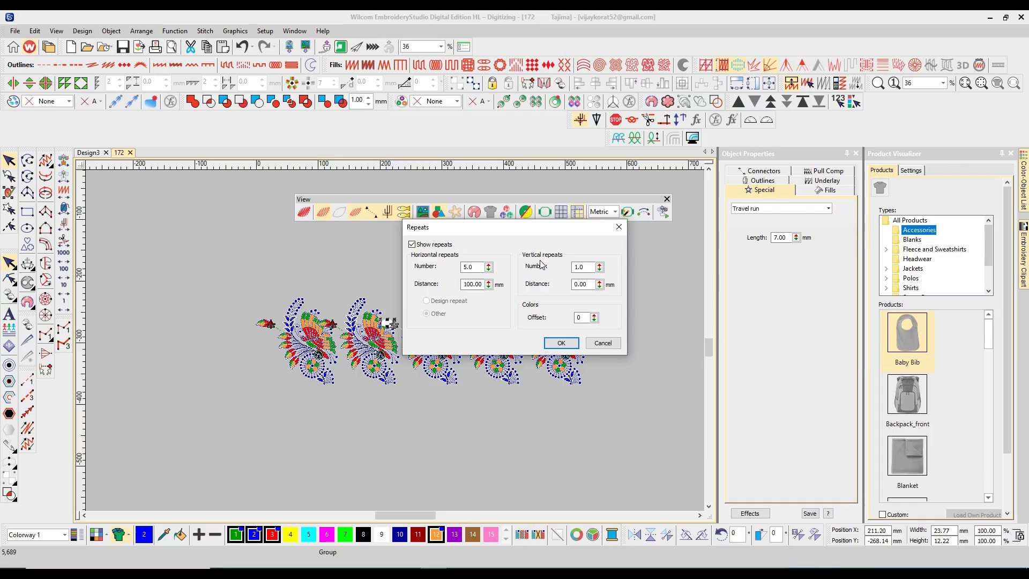
drag(587, 268, 555, 274)
text(5)
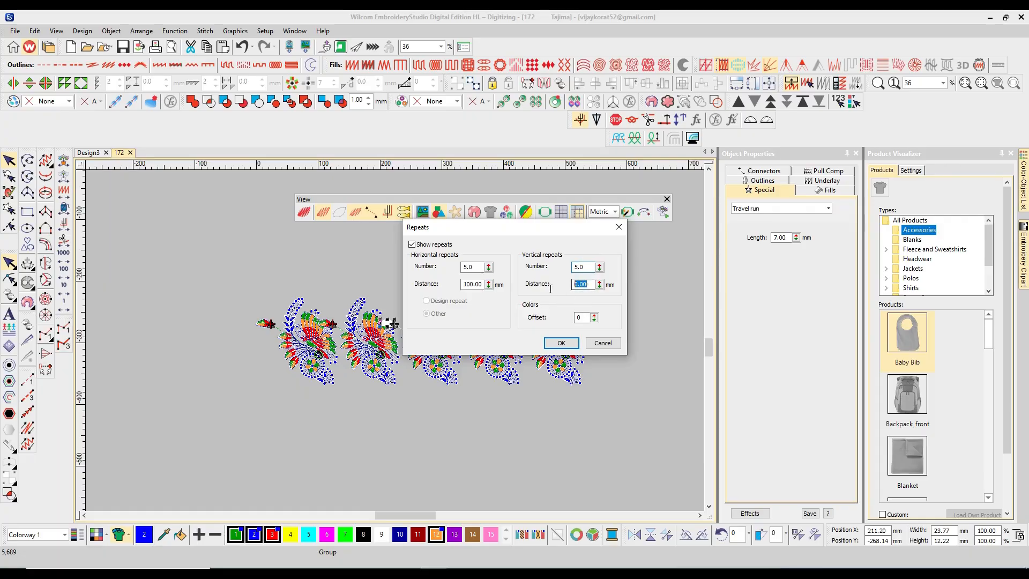
key(Return)
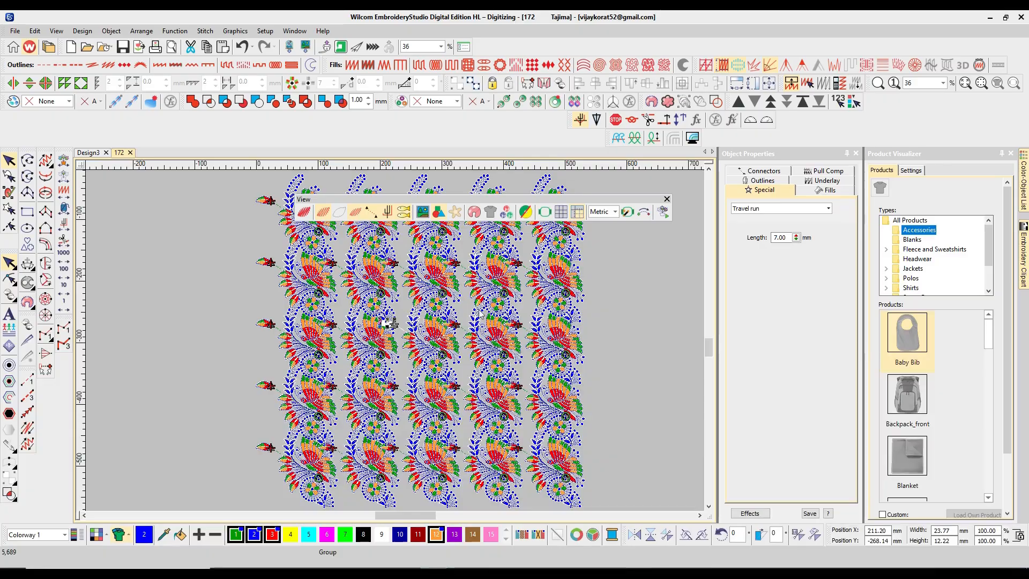
Step: Set the vertical repeat distance to 150 mm and view the whole grid of repeated designs
key(ctrl+shift+r)
key(Tab)
key(Tab)
key(Tab)
key(Tab)
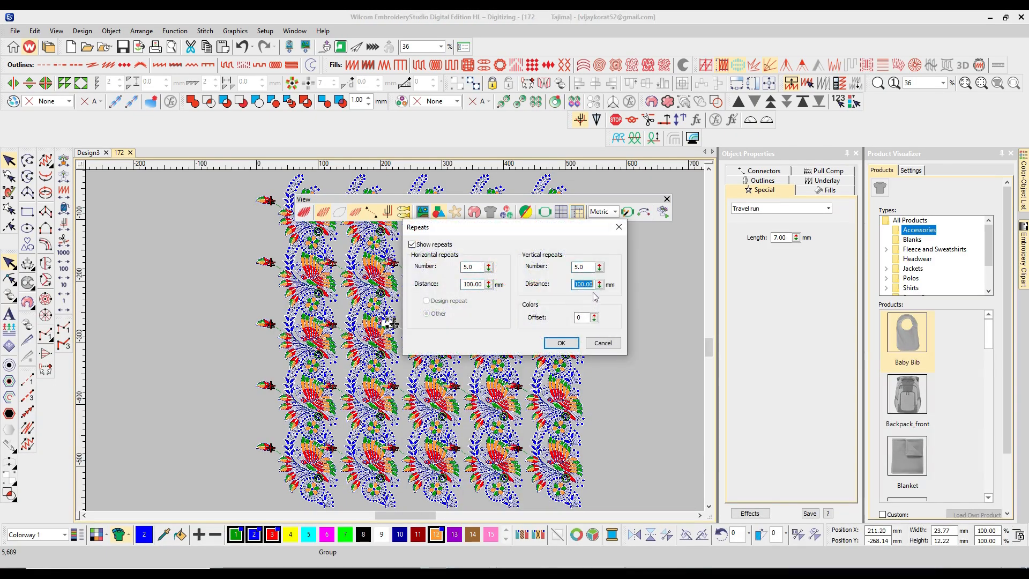
text(150)
key(Return)
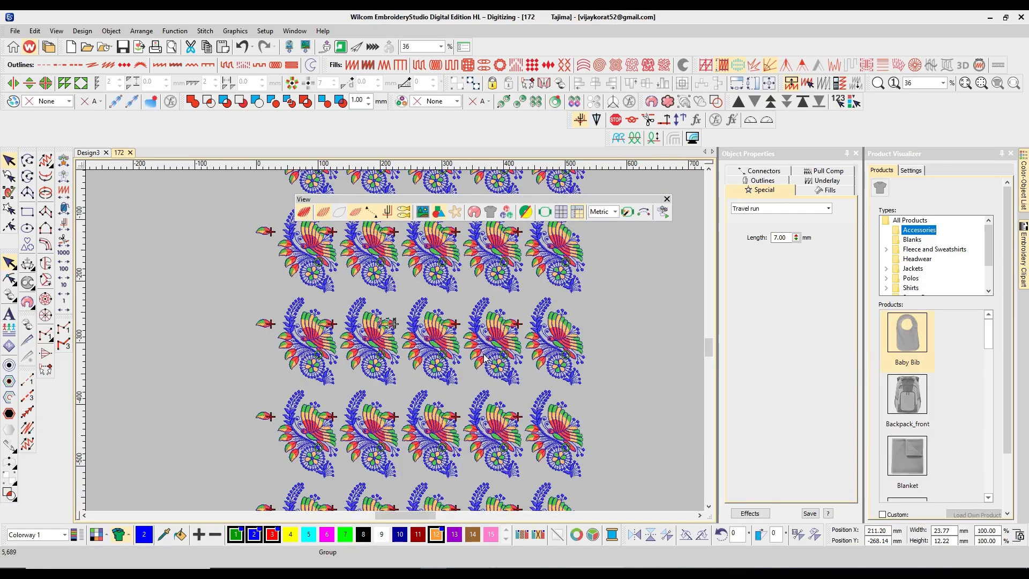
key(shift+z)
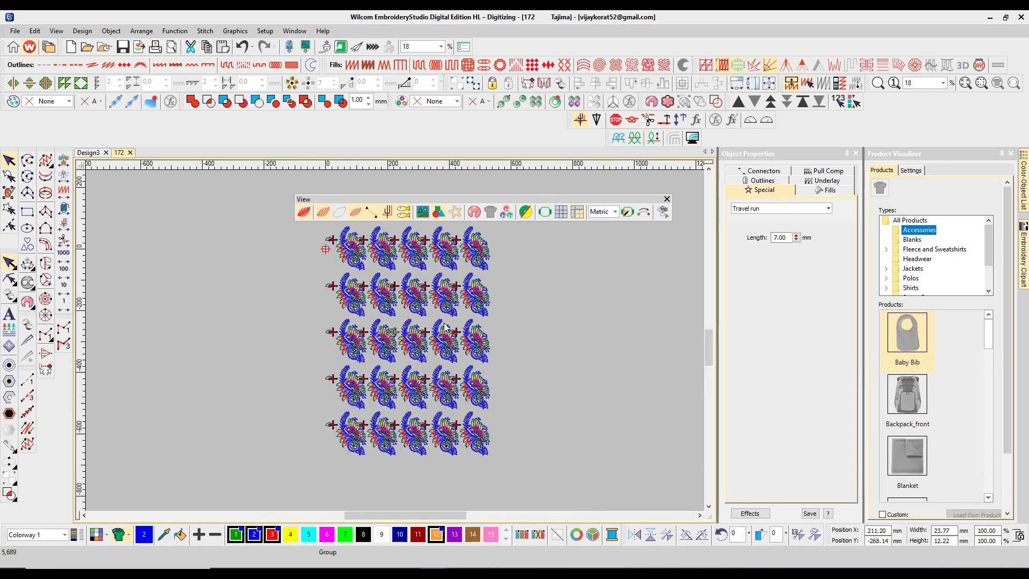
key(z)
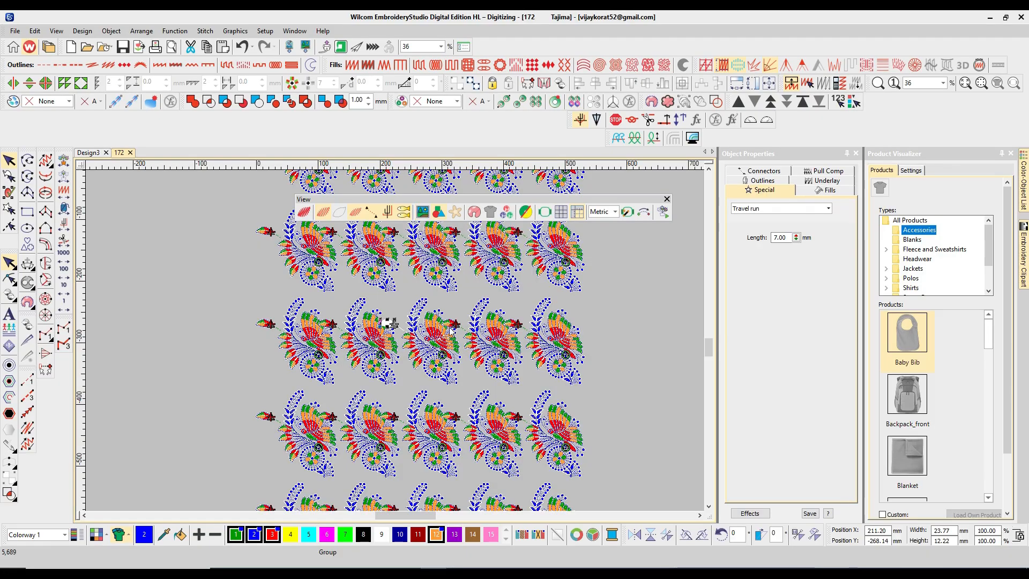
Step: Show and hide the background bitmap, and toggle the vector graphics display, leaving the vector lines visible between the repeats
key(d)
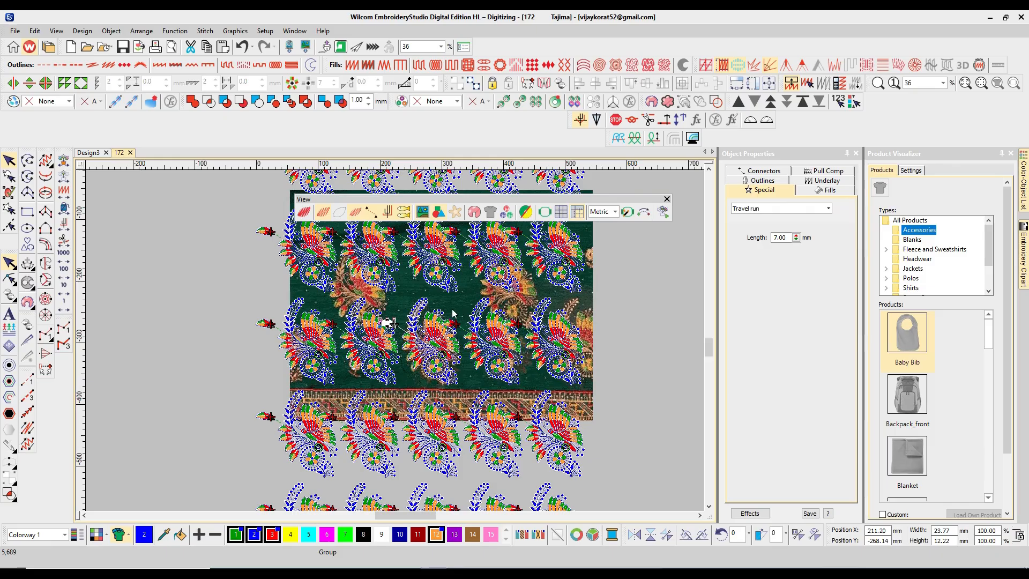
key(d)
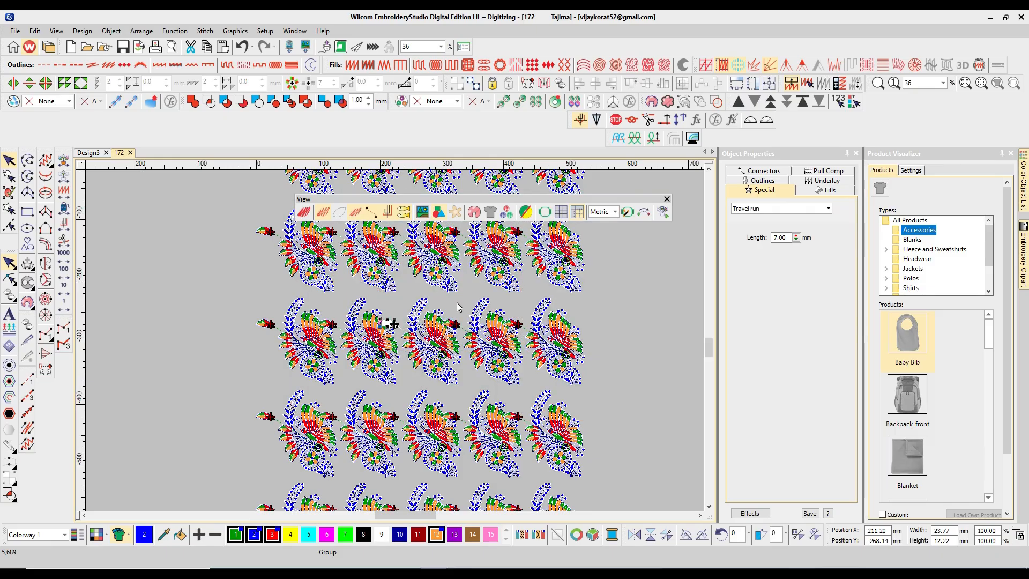
key(z)
key(space)
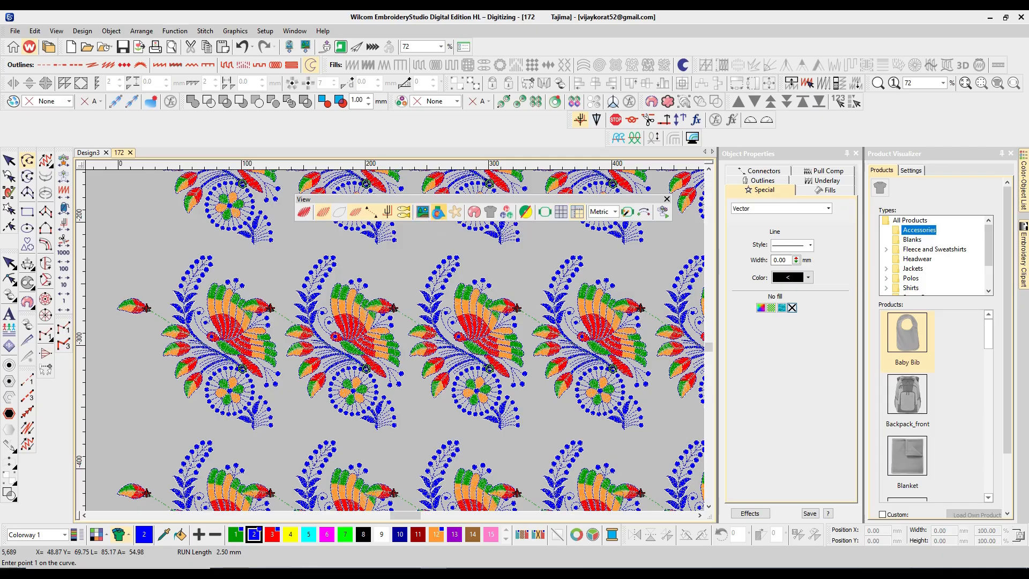
click(438, 212)
click(438, 212)
click(438, 212)
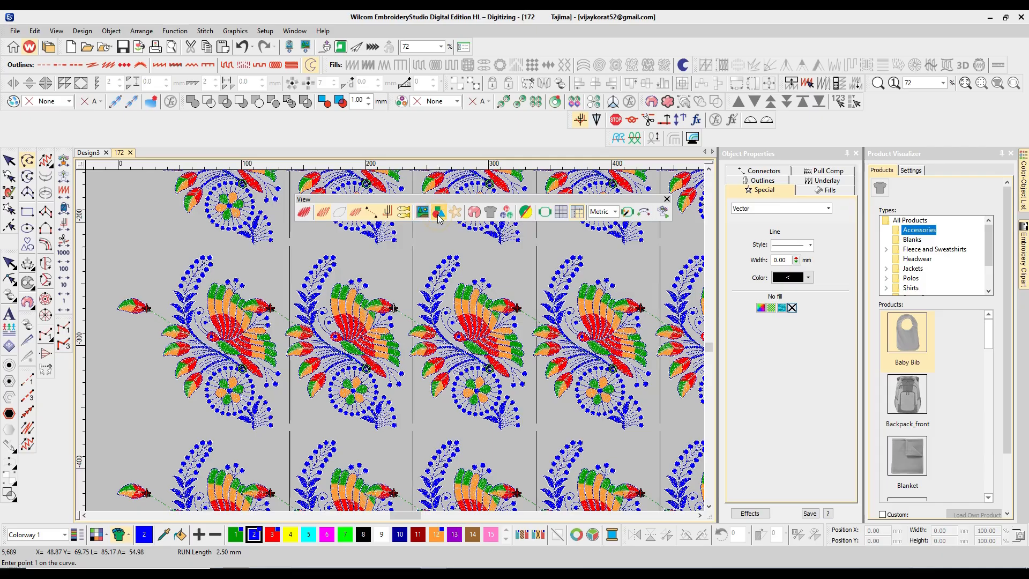
click(438, 214)
click(438, 215)
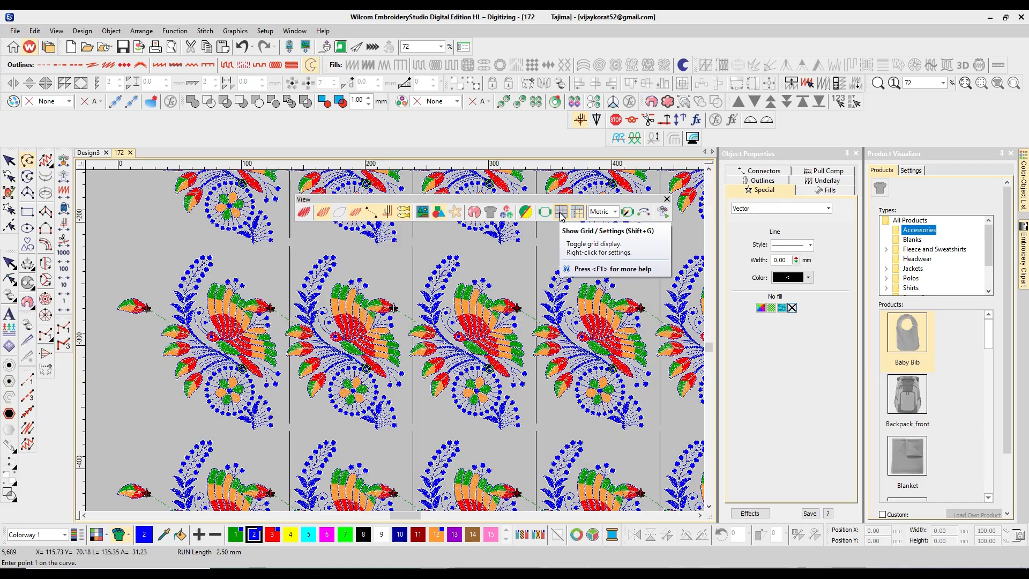
Step: Turn on the grid display and examine its spacing up close between the repeated motifs
click(561, 214)
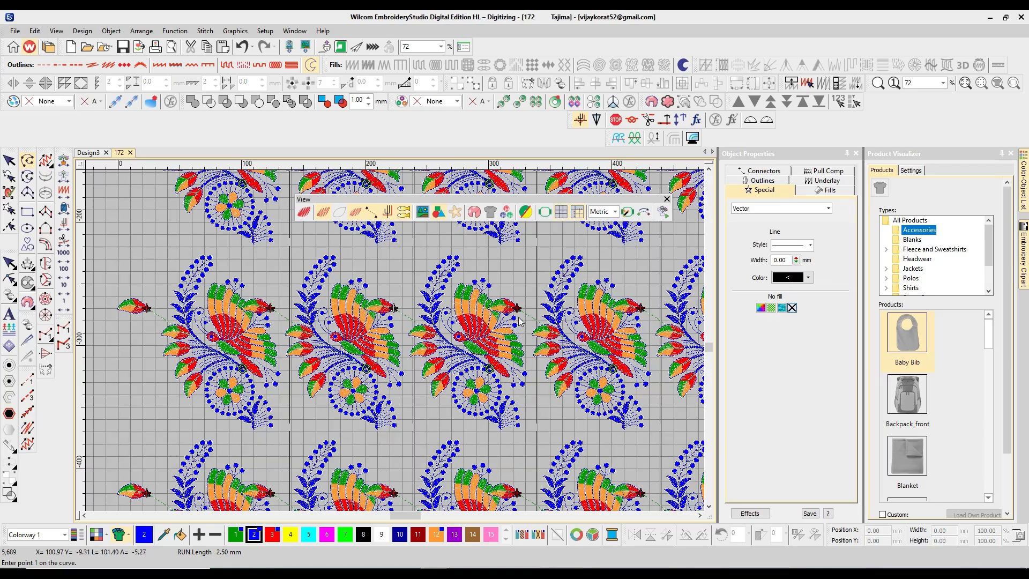
scroll(527, 286, up, 4)
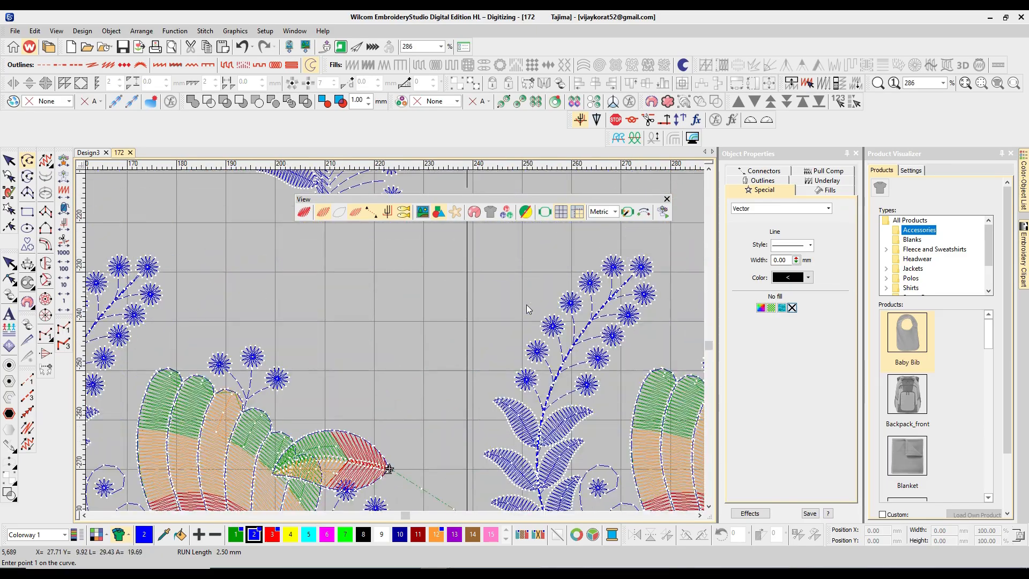
scroll(426, 330, up, 2)
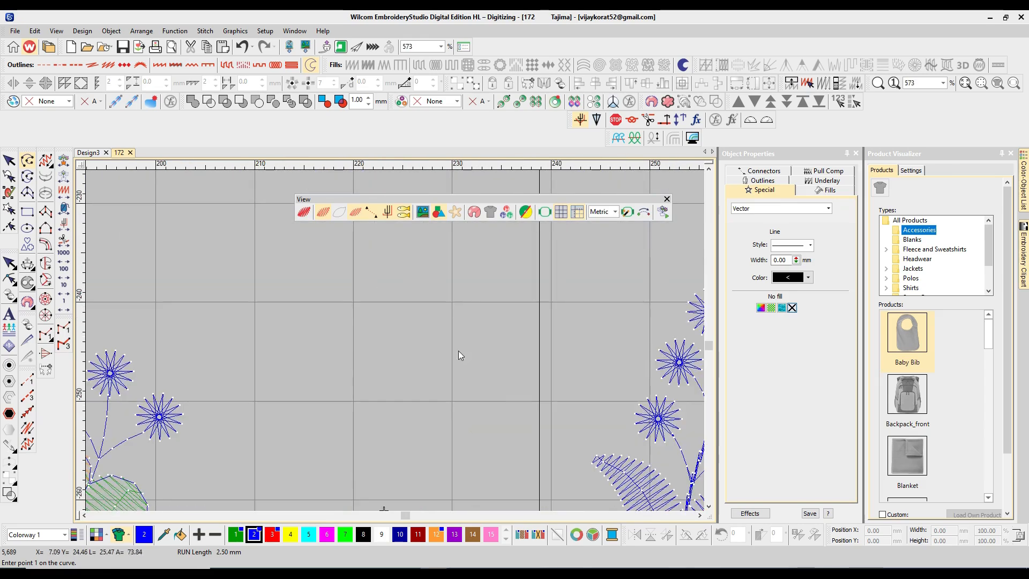
scroll(417, 390, down, 6)
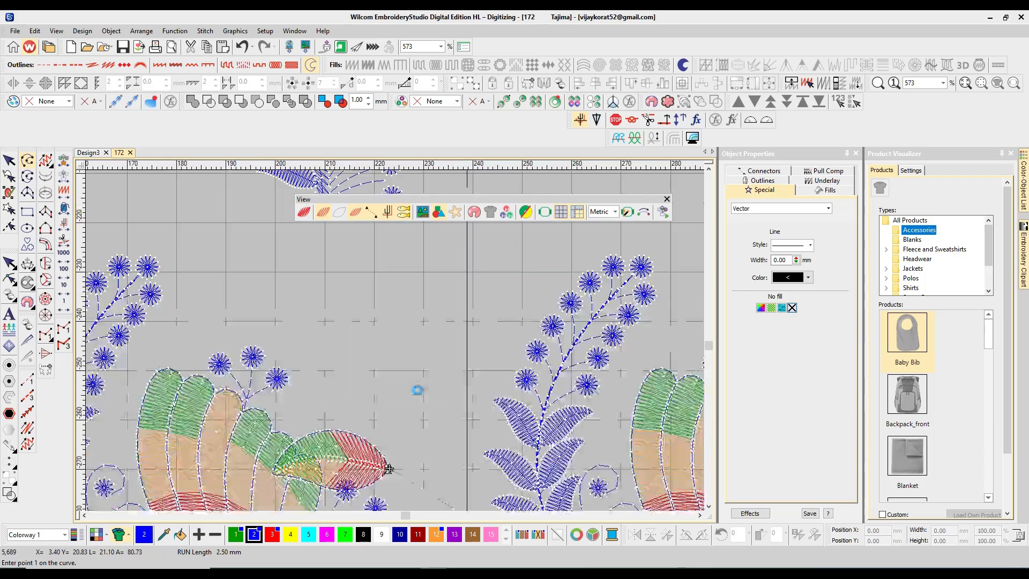
scroll(418, 395, up, 1)
Step: Set the grid spacing to 100 mm horizontally and 100 mm vertically, and check it against the repeated designs
right_click(560, 211)
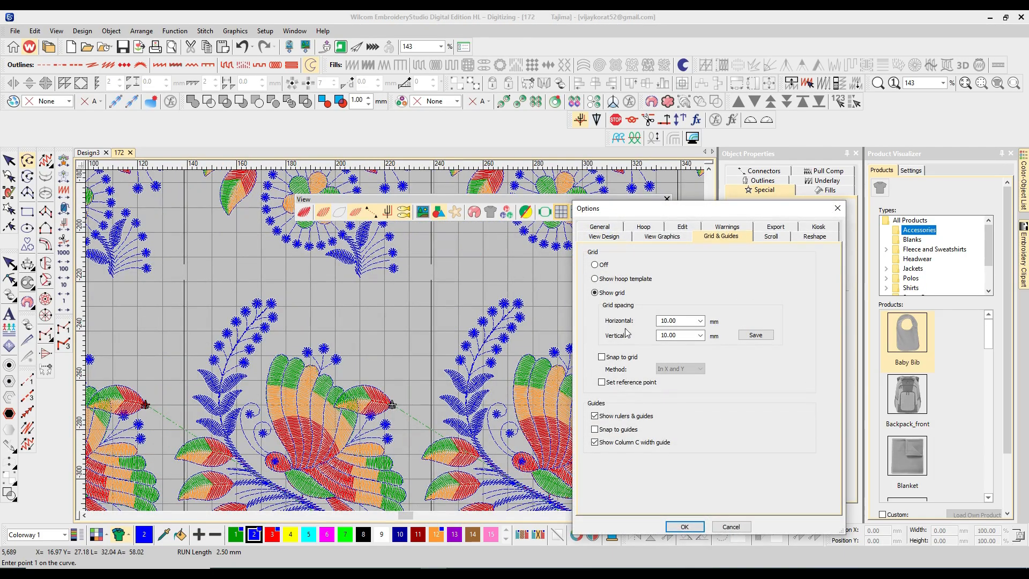
double_click(677, 320)
text(100)
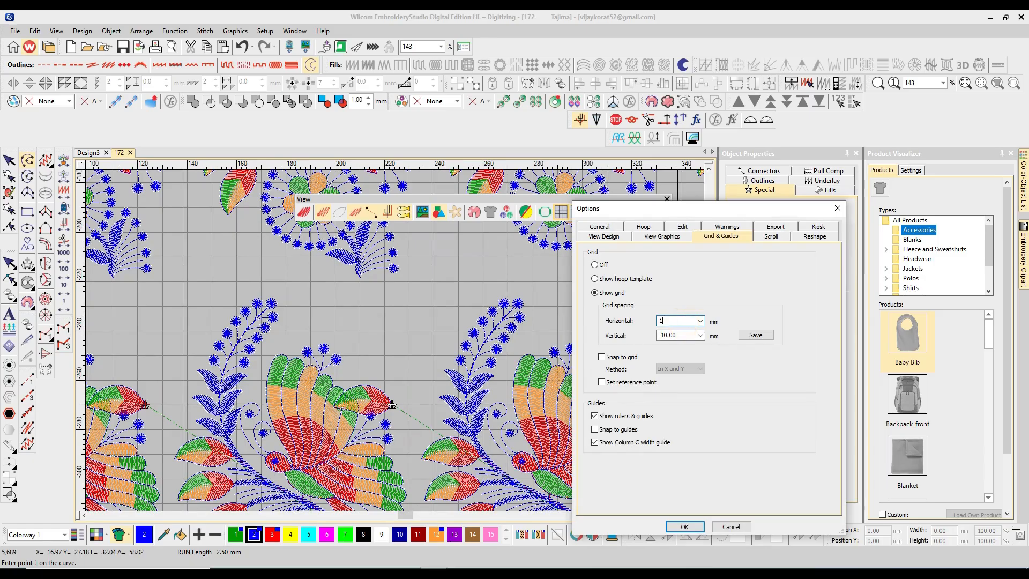
key(Tab)
text(100)
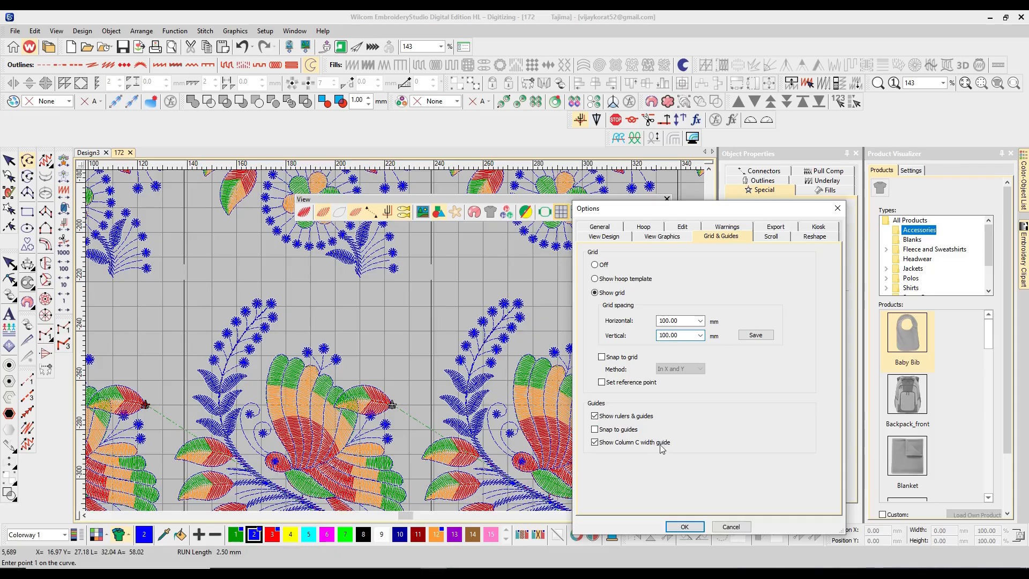
click(693, 521)
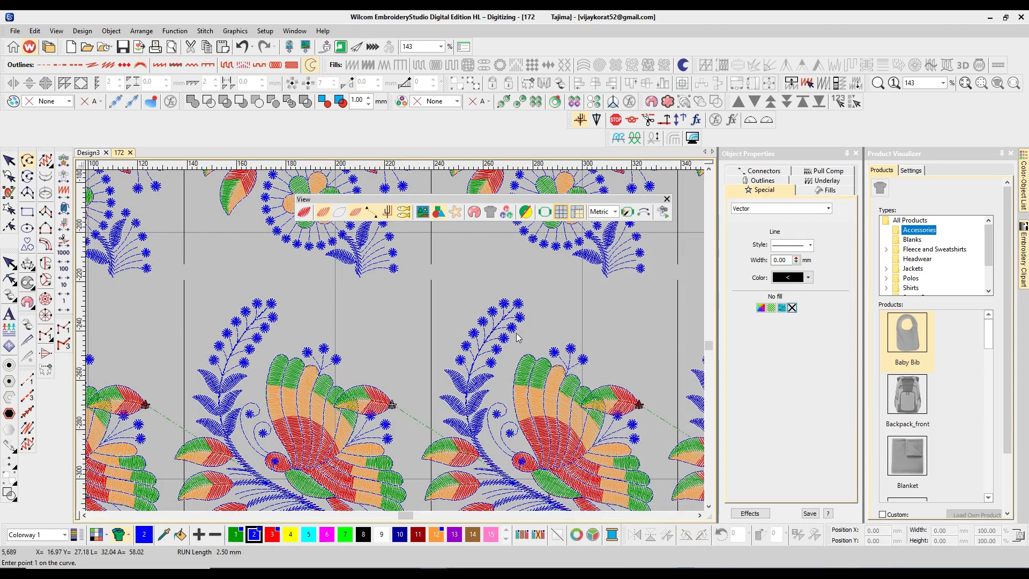
scroll(549, 339, up, 2)
key(shift+z)
key(shift+z)
scroll(535, 332, up, 5)
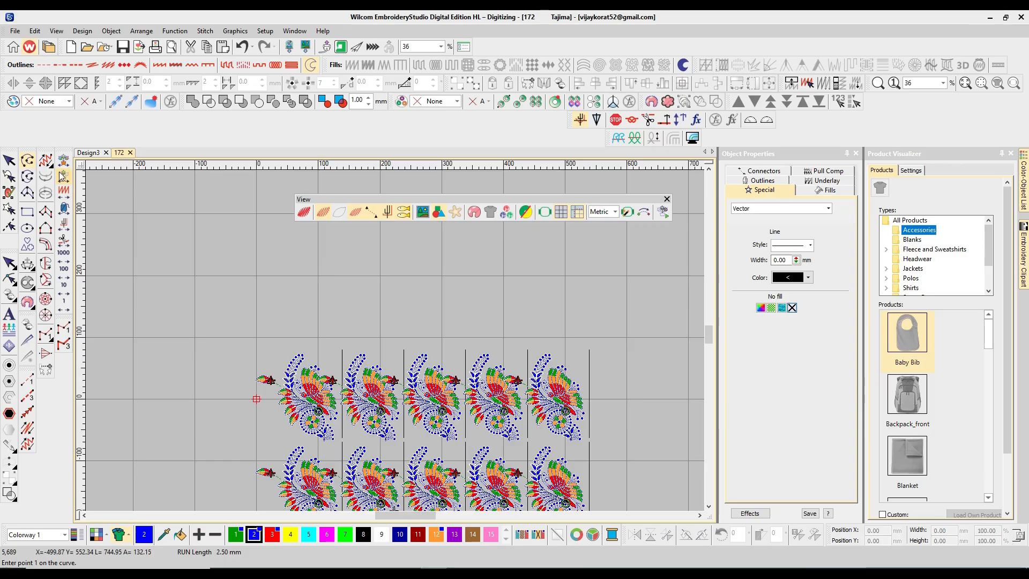
Step: Toggle the rulers and guides off and back on
click(578, 213)
click(578, 213)
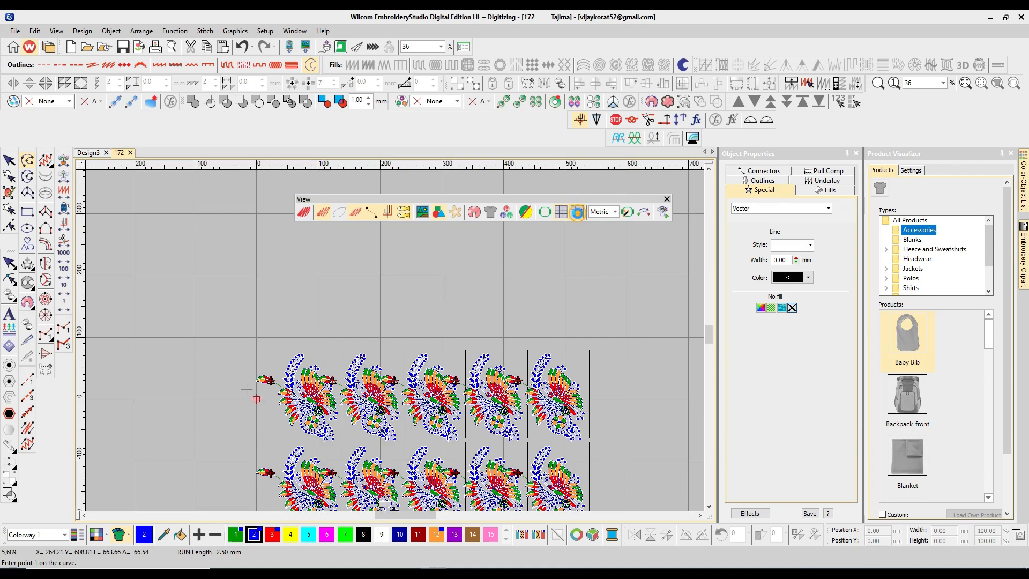
click(578, 213)
click(578, 213)
click(578, 213)
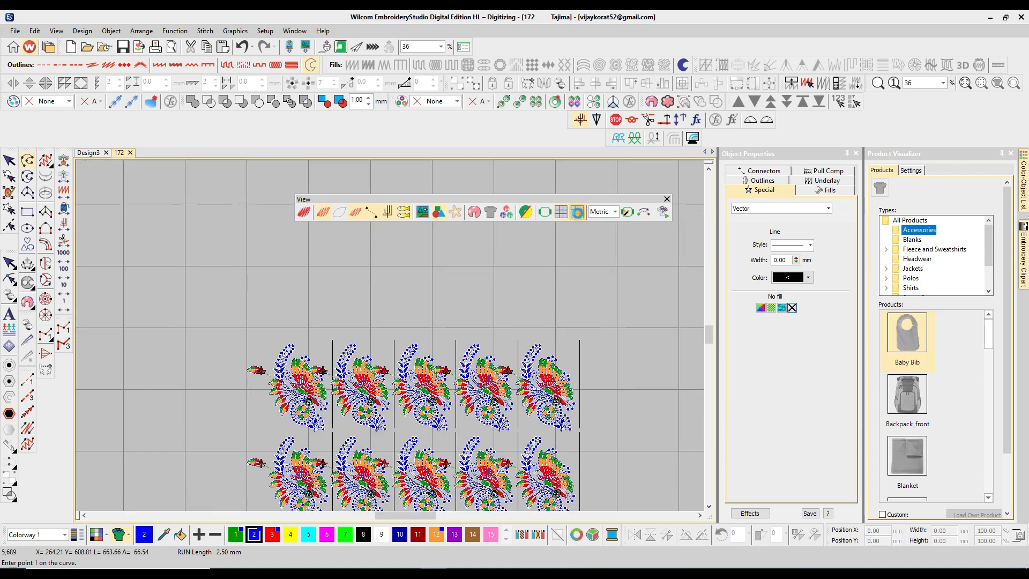
click(578, 213)
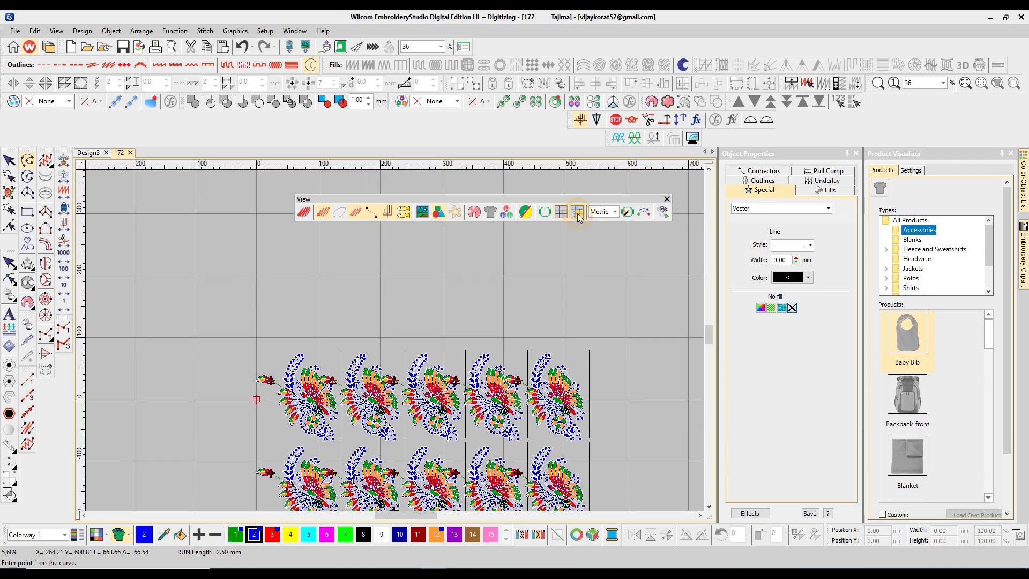
Step: Switch the measurement units to U.S. and back to Metric to compare the ruler scales
click(608, 213)
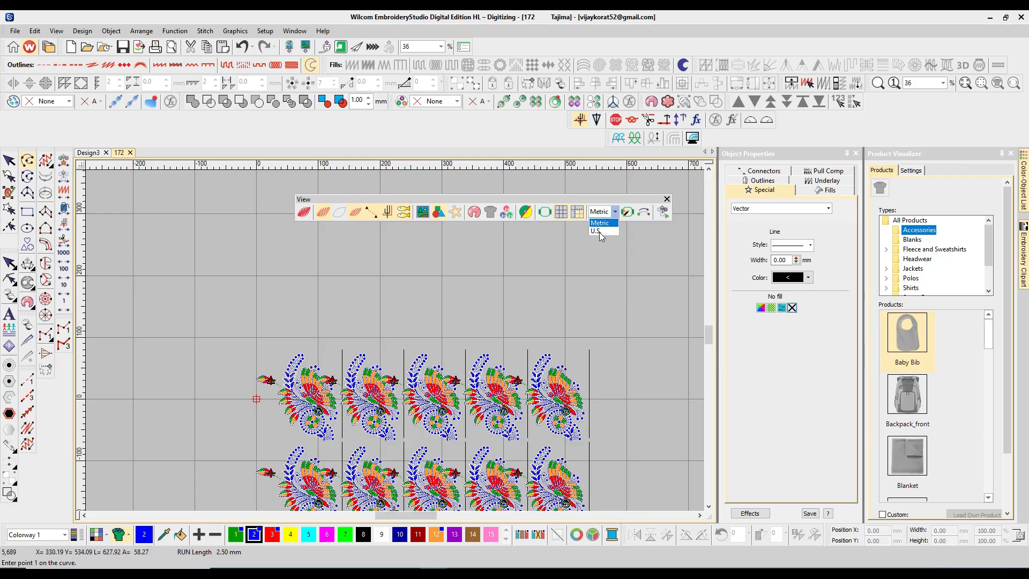
click(602, 223)
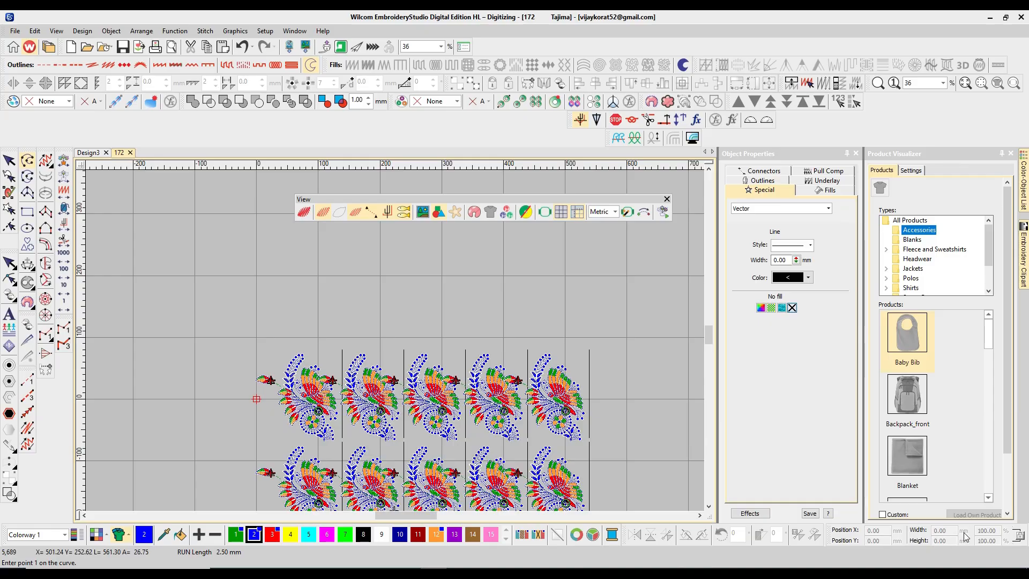
click(614, 212)
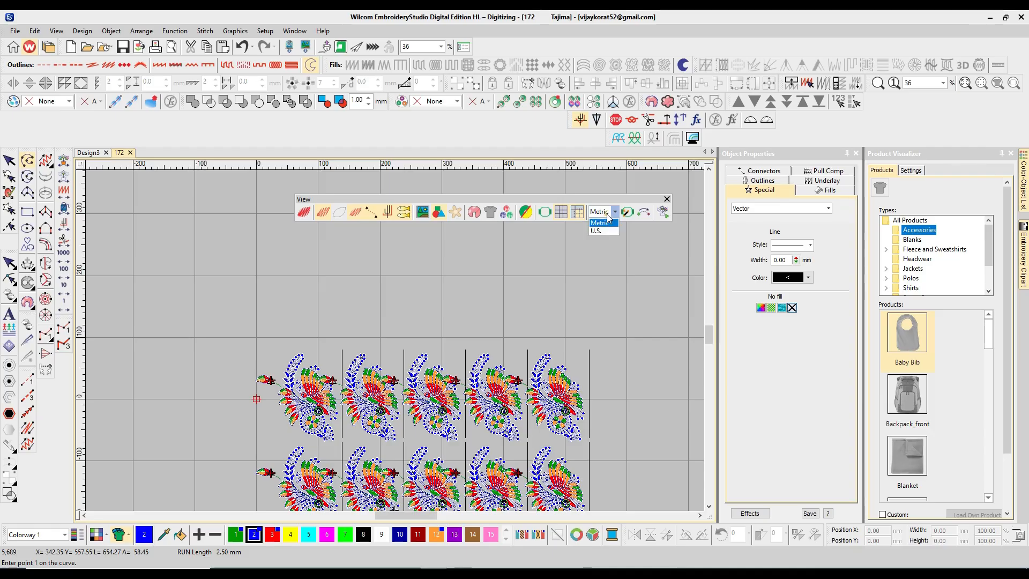
click(608, 230)
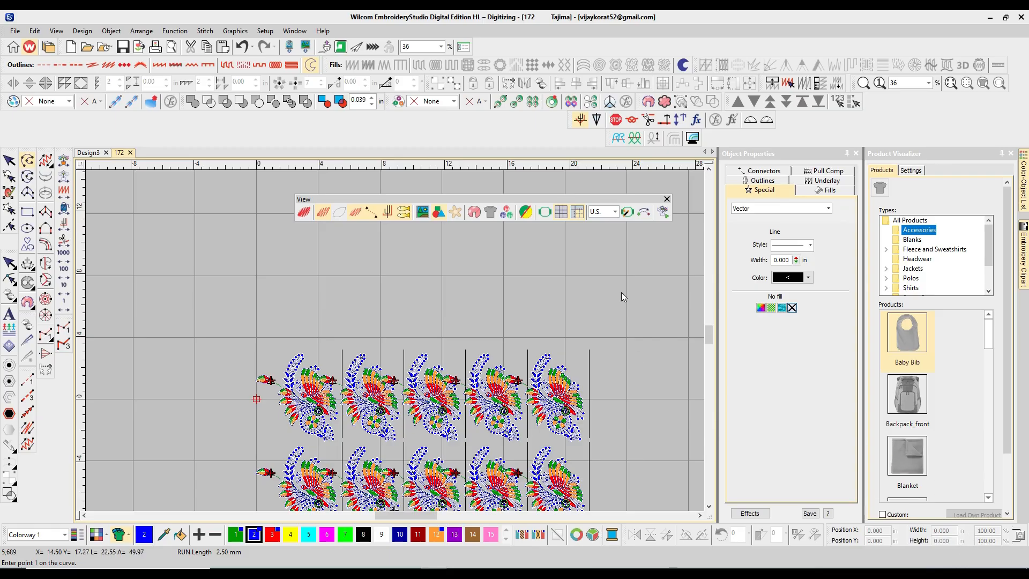
click(612, 212)
click(604, 223)
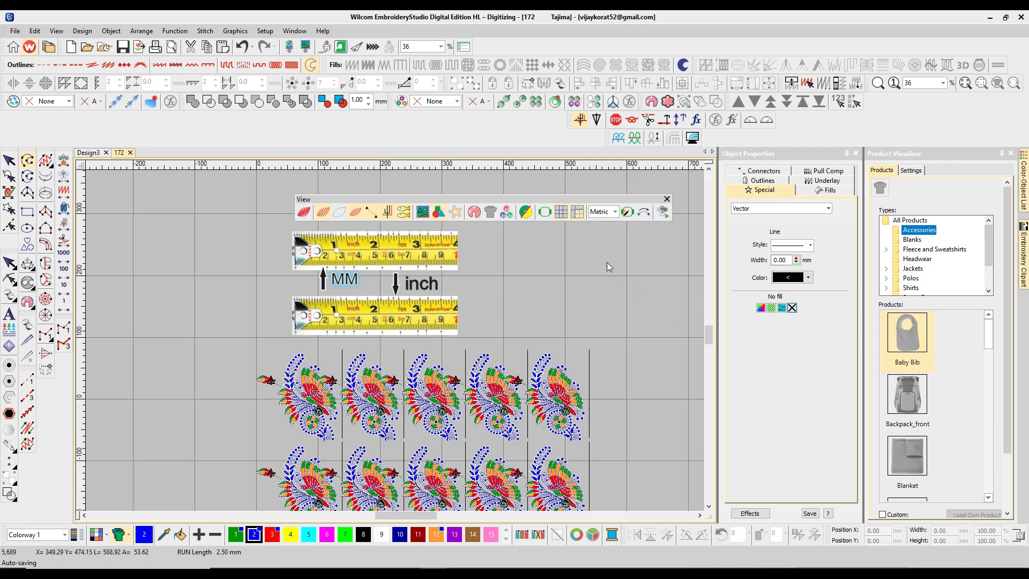
Step: Apply auto start and end at the design's bottom-right corner and view the resulting connector
right_click(642, 214)
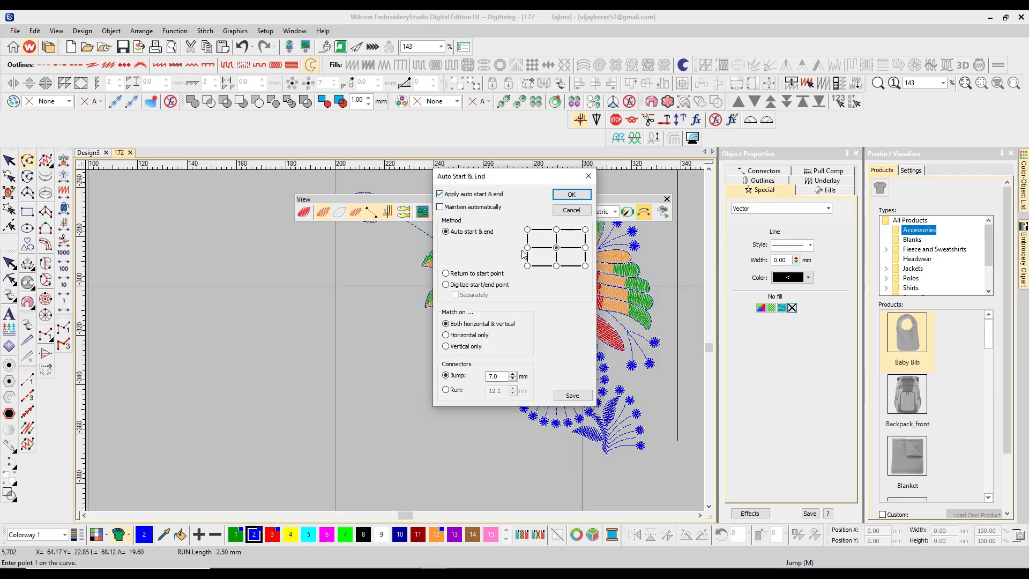
click(585, 266)
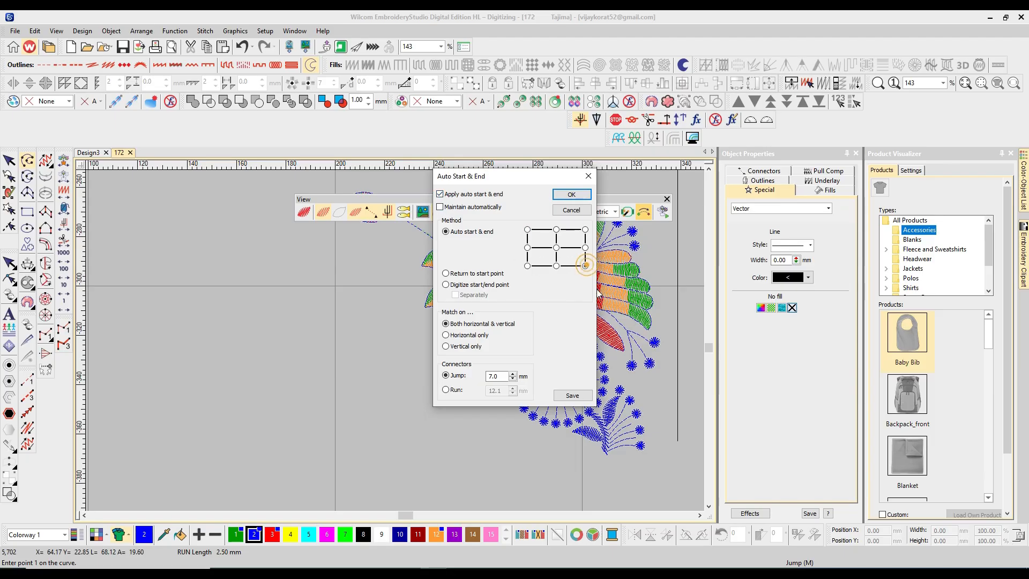
click(571, 194)
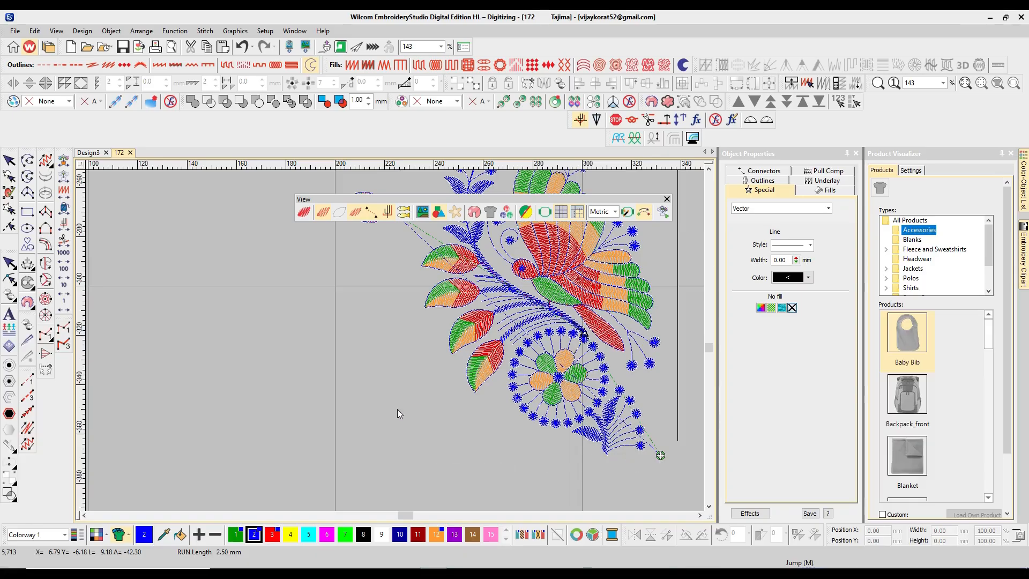
key(shift+z)
scroll(425, 384, up, 1)
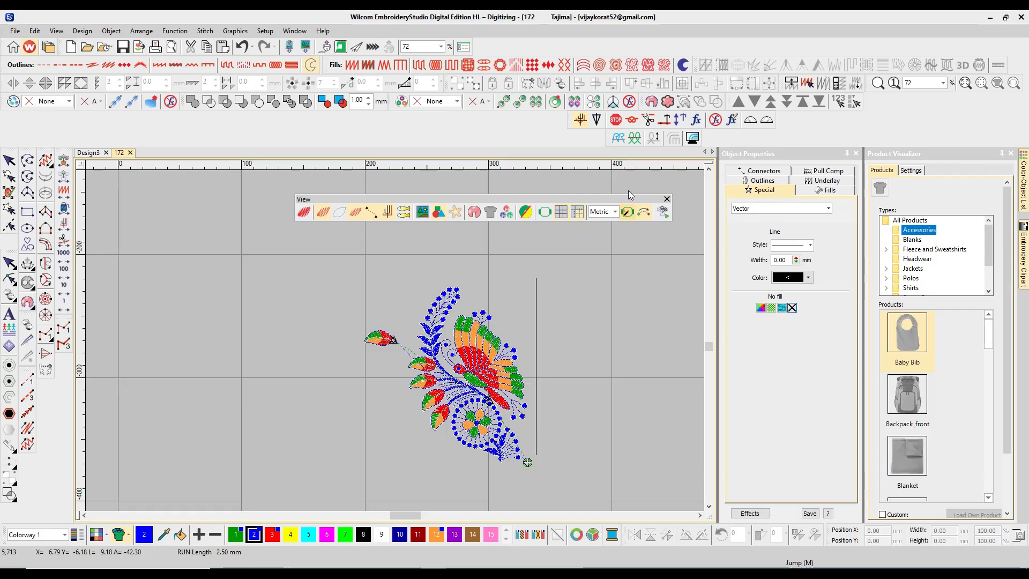
Step: Play the stitch-out simulation of the butterfly design and raise its speed to 6540 s/m
click(663, 213)
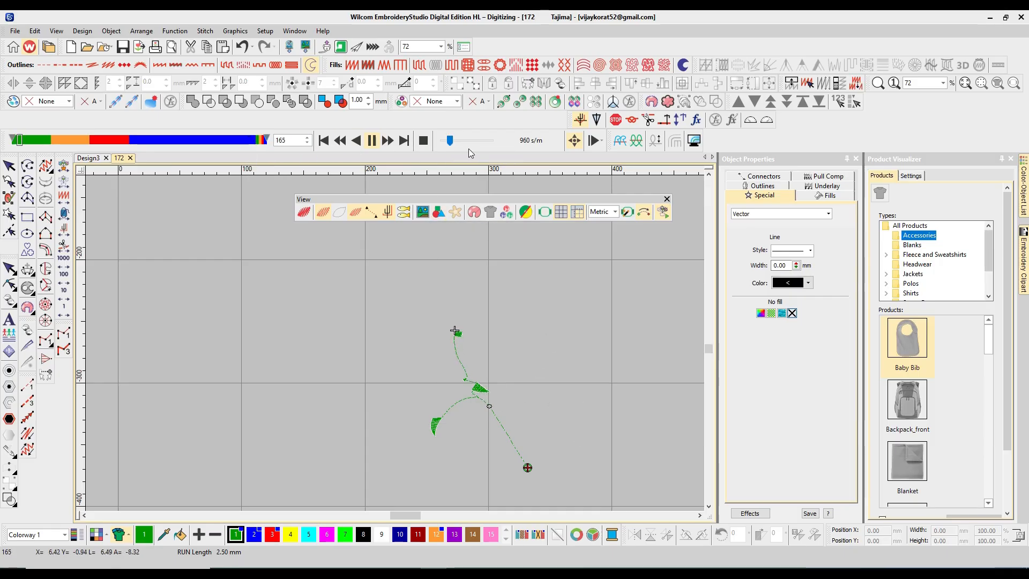
click(450, 142)
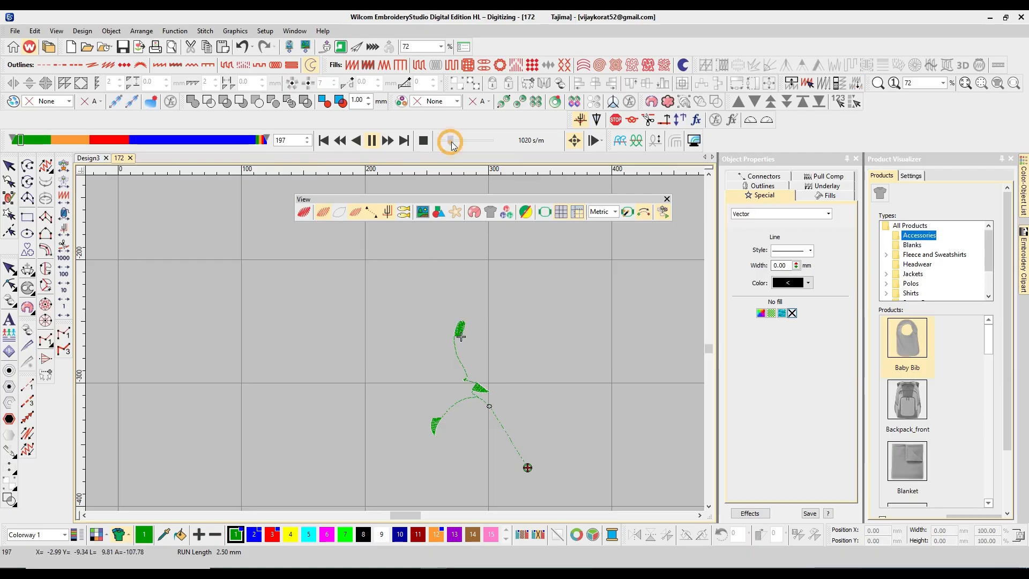
drag(456, 140, 468, 139)
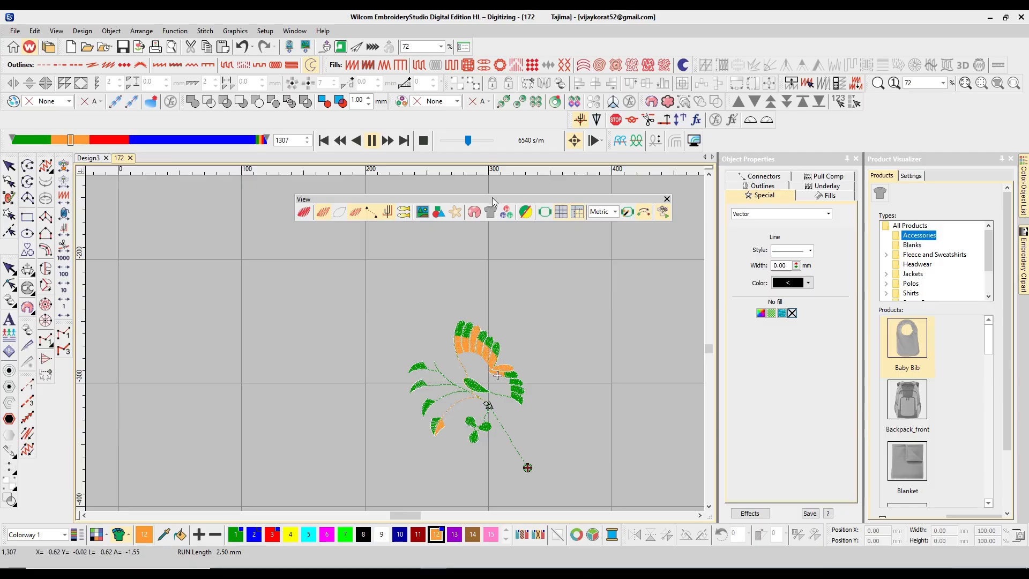
Step: Move the floating View toolbar down slightly and dock it
drag(491, 197, 488, 223)
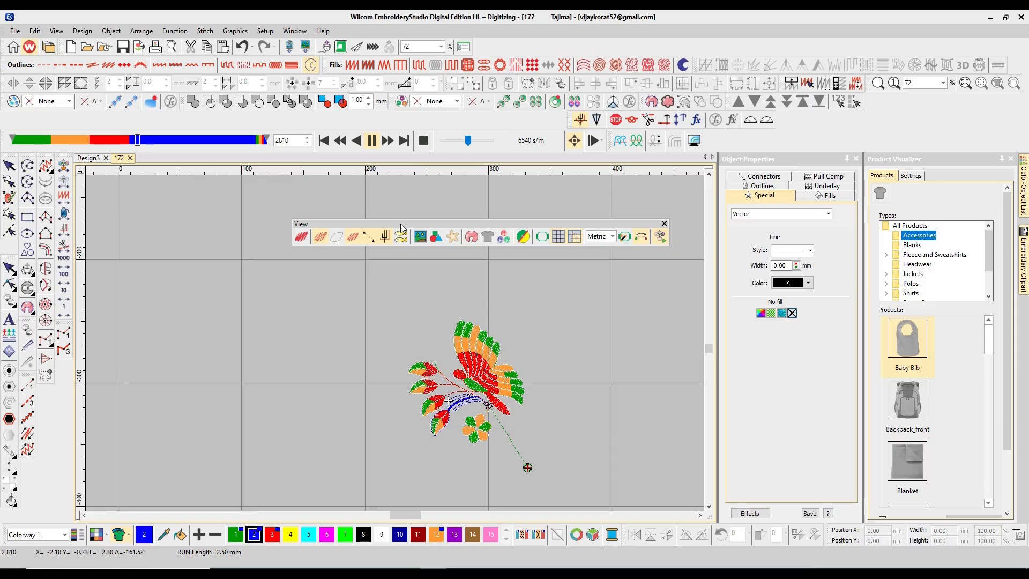
double_click(315, 225)
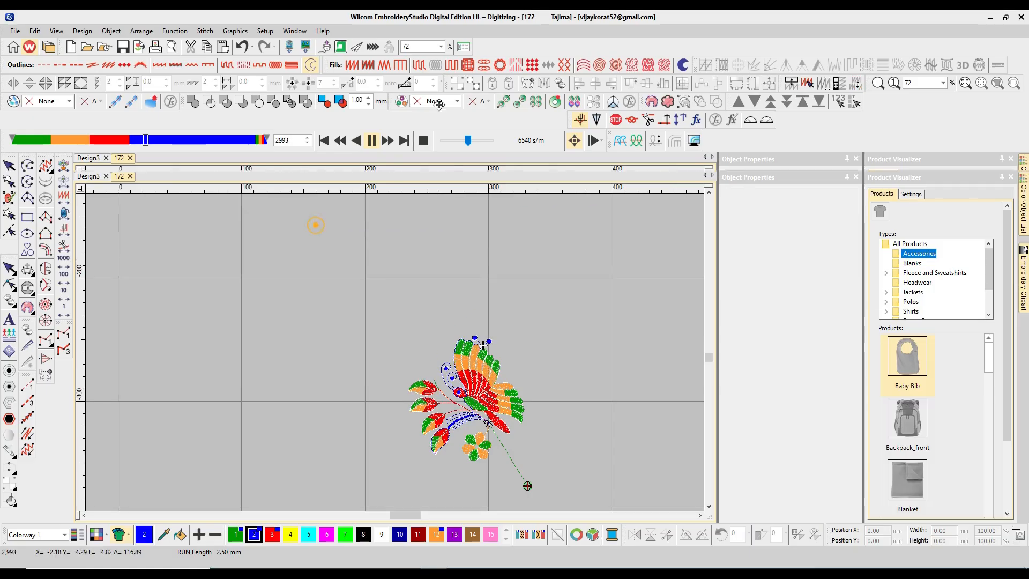